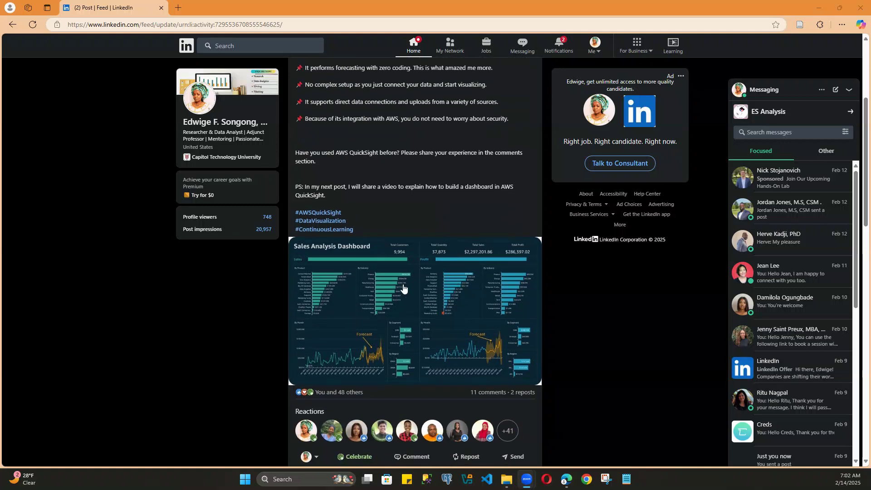
# Step: Enlarge the Sales Analysis Dashboard image in the LinkedIn post
pyautogui.click(454, 291)
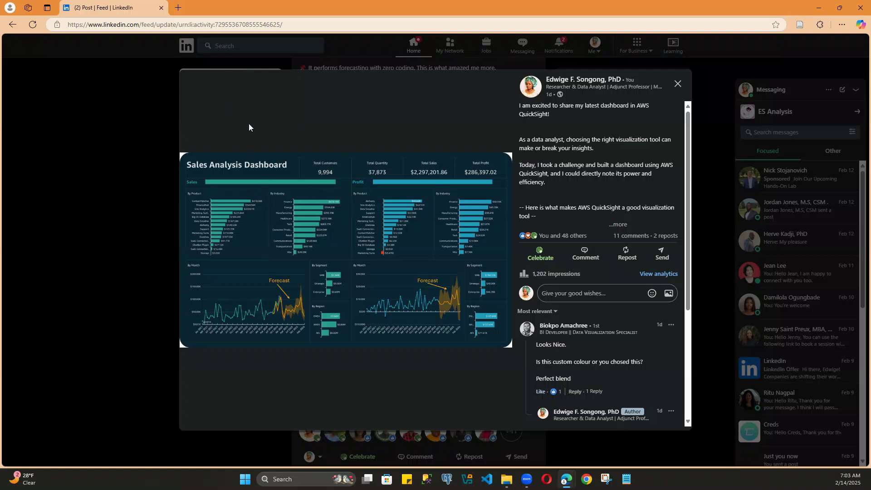
# Step: Search the web for "amazon console" in a new browser tab and open the AWS Management Console result
pyautogui.click(178, 8)
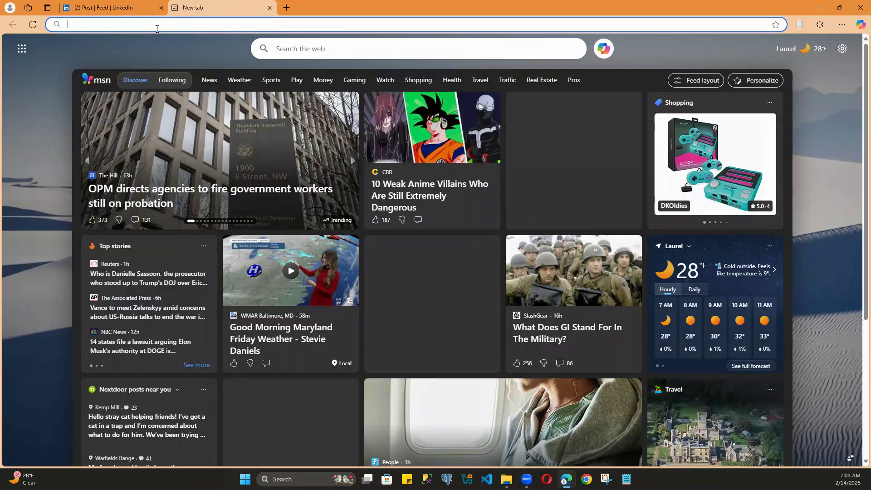
pyautogui.write('amazon')
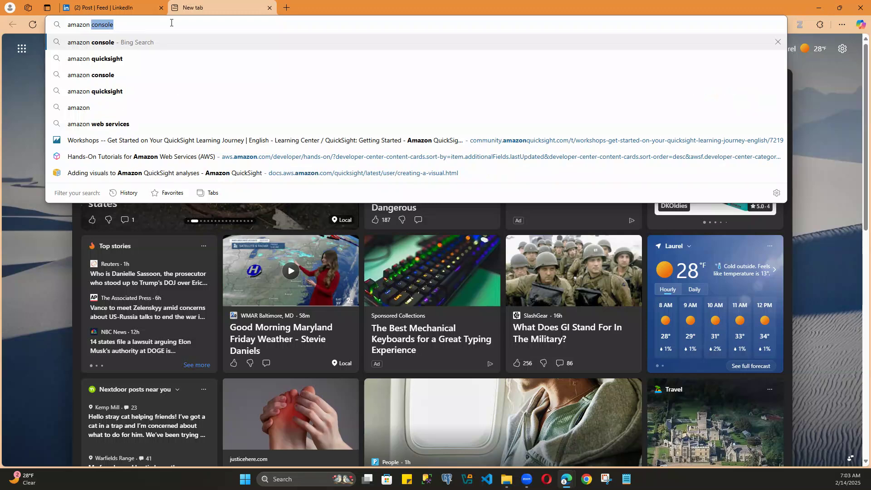
pyautogui.press('Return')
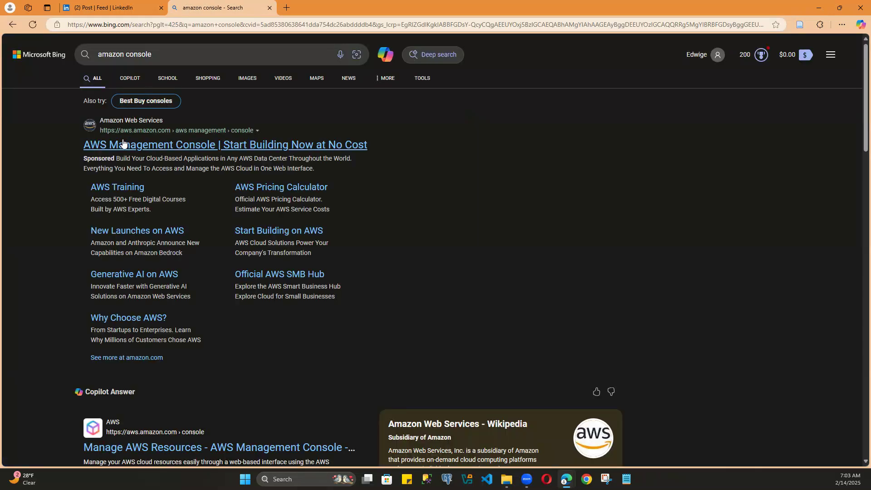
pyautogui.click(140, 148)
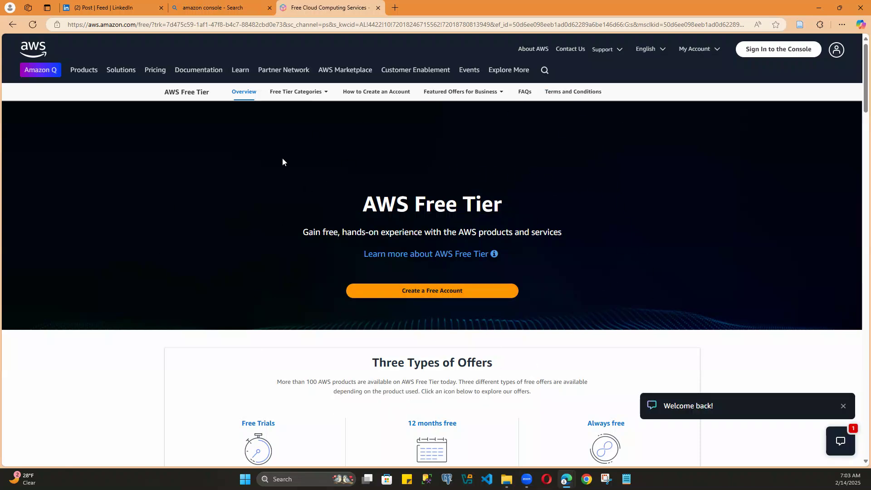
# Step: Go from the AWS Free Tier page to the console sign-in and choose to sign in using the root user email
pyautogui.scroll(-4, 277, 290)
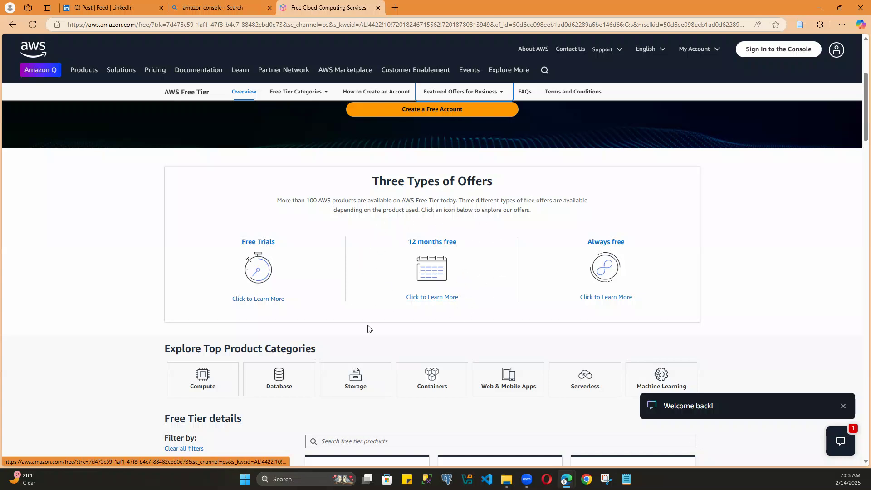
pyautogui.scroll(-2, 369, 325)
pyautogui.scroll(-5, 369, 321)
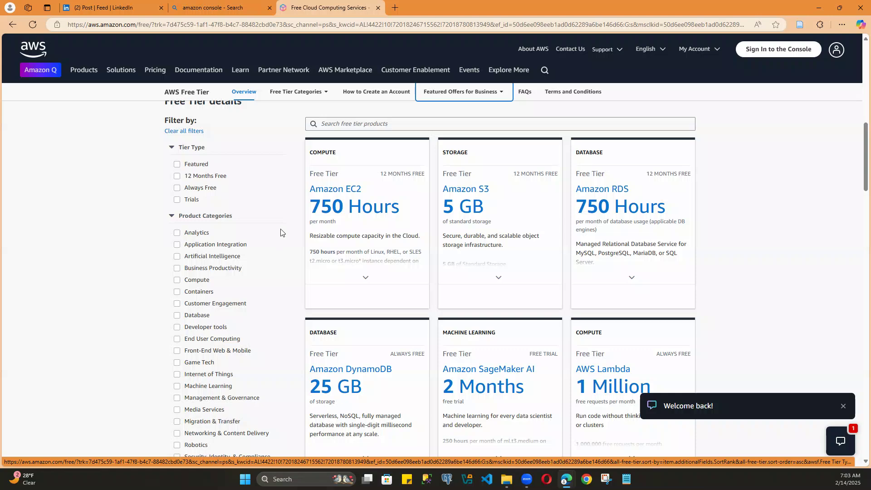
pyautogui.scroll(11, 453, 284)
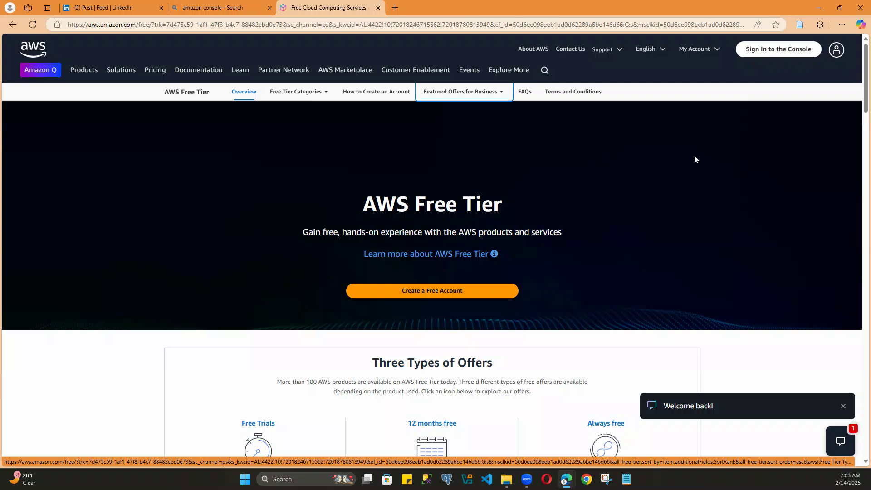
pyautogui.click(779, 50)
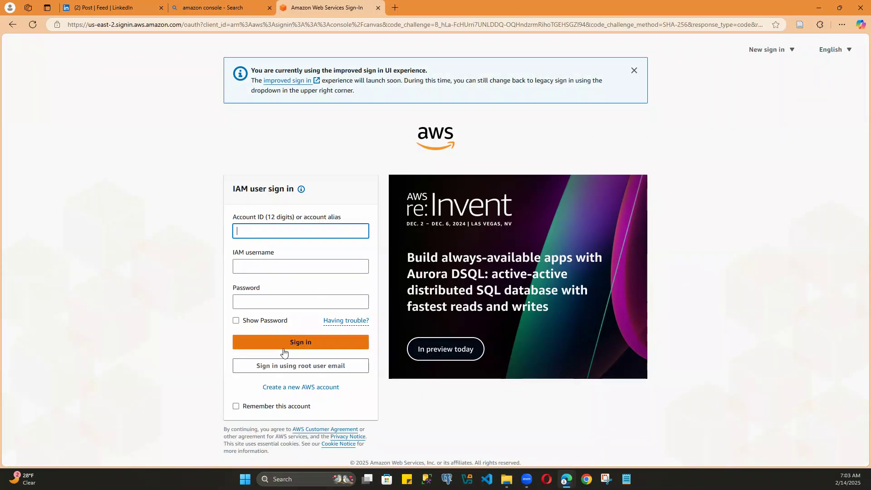
pyautogui.click(317, 369)
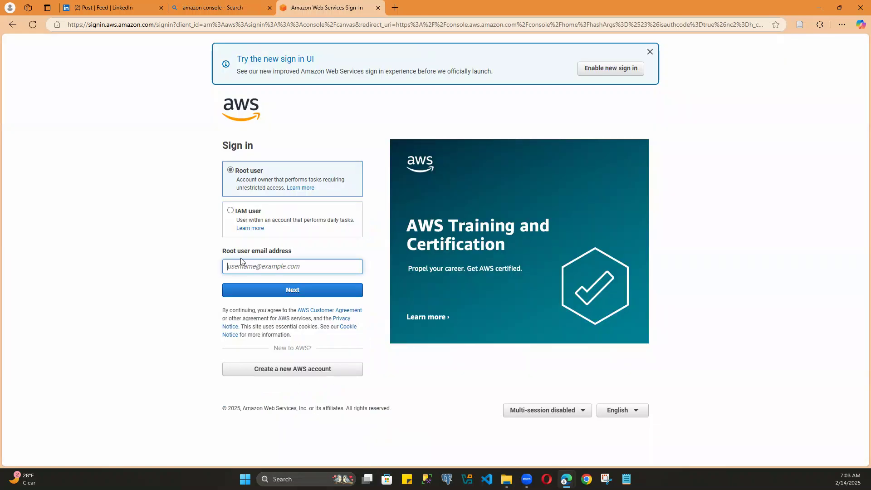
# Step: Sign in to AWS as the root user with the account's email address and password
pyautogui.write('f')
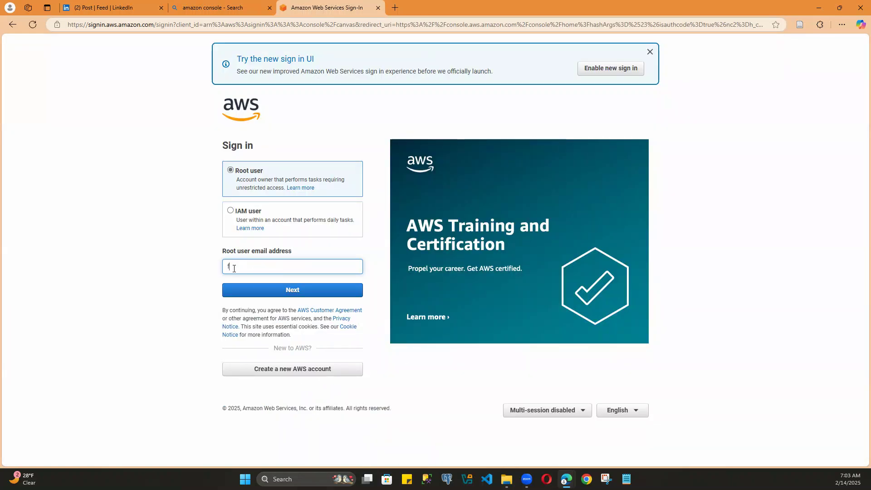
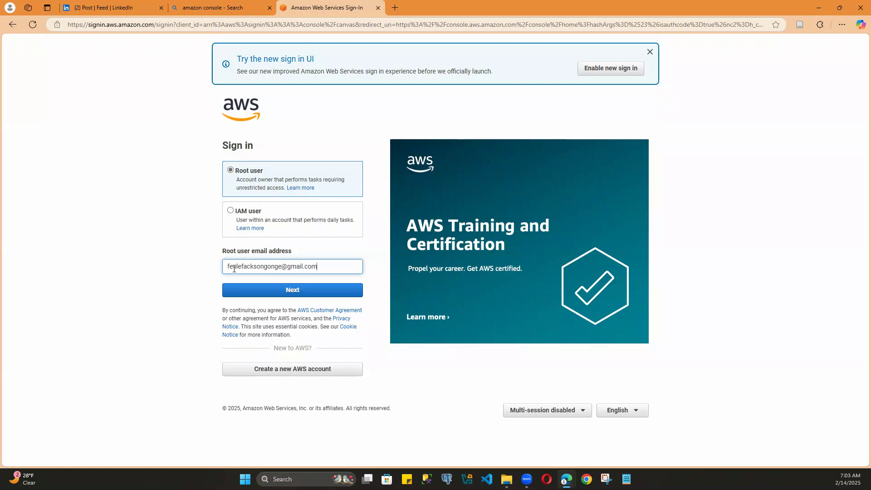
pyautogui.click(254, 290)
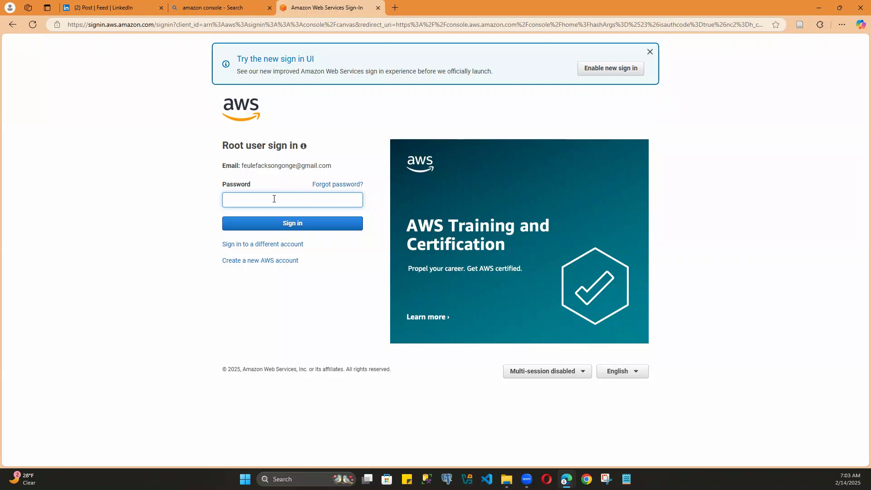
pyautogui.write('*')
pyautogui.click(301, 224)
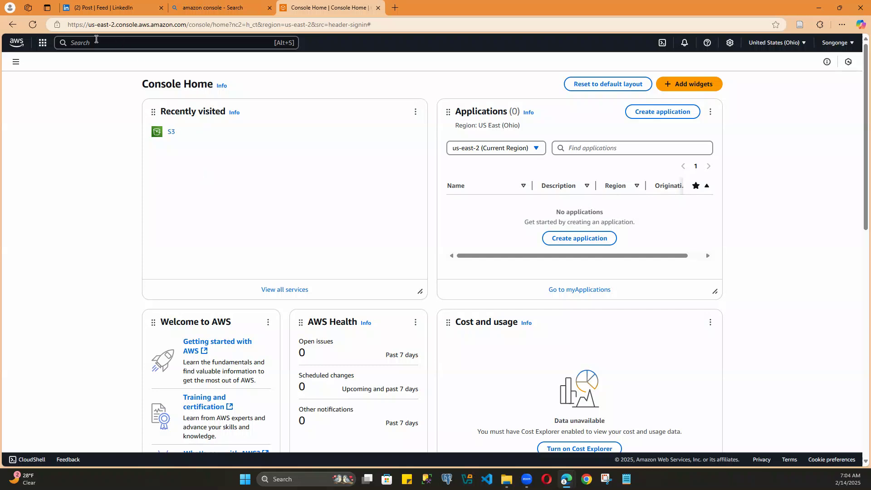
# Step: Search the AWS console for "quicksight" and open the QuickSight service
pyautogui.click(99, 43)
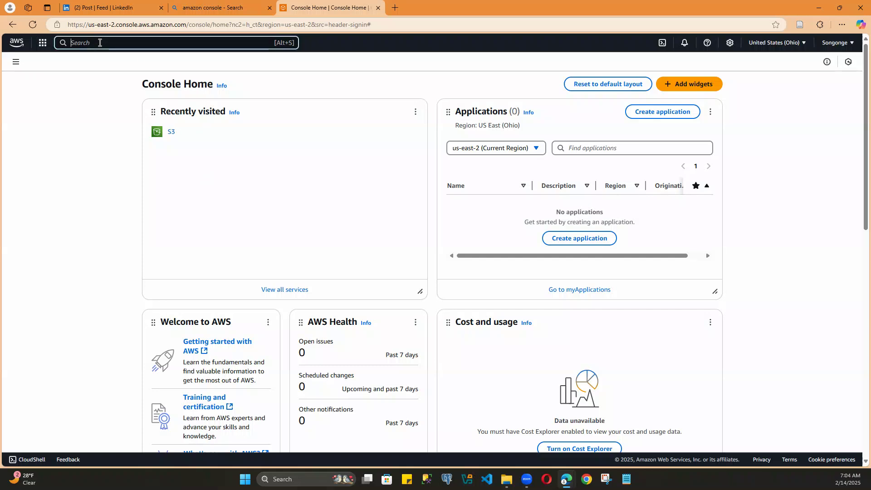
pyautogui.write('quicks')
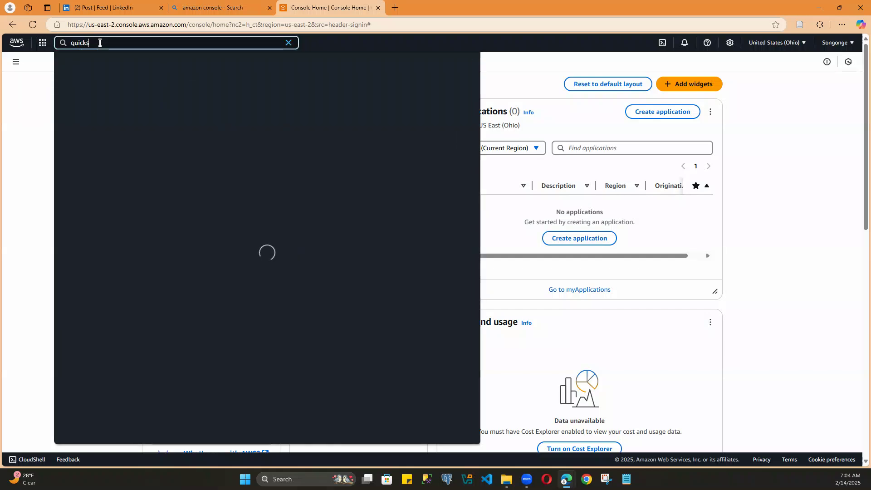
pyautogui.write('ight')
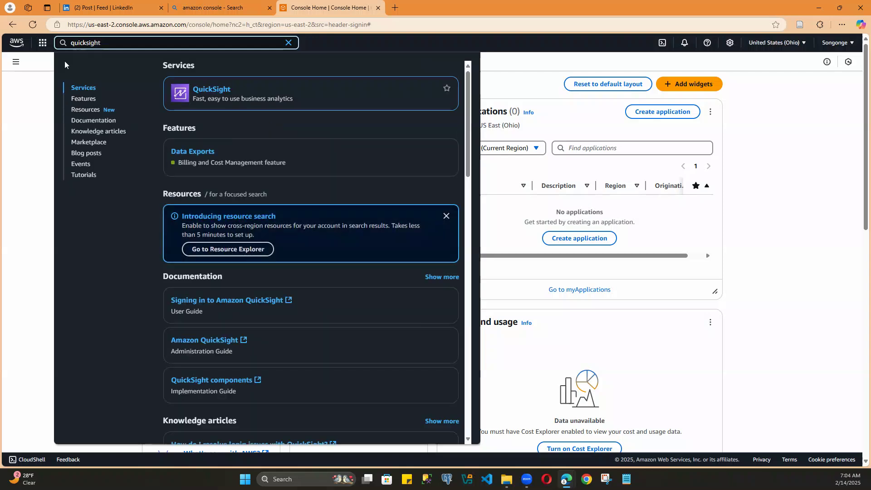
pyautogui.click(216, 87)
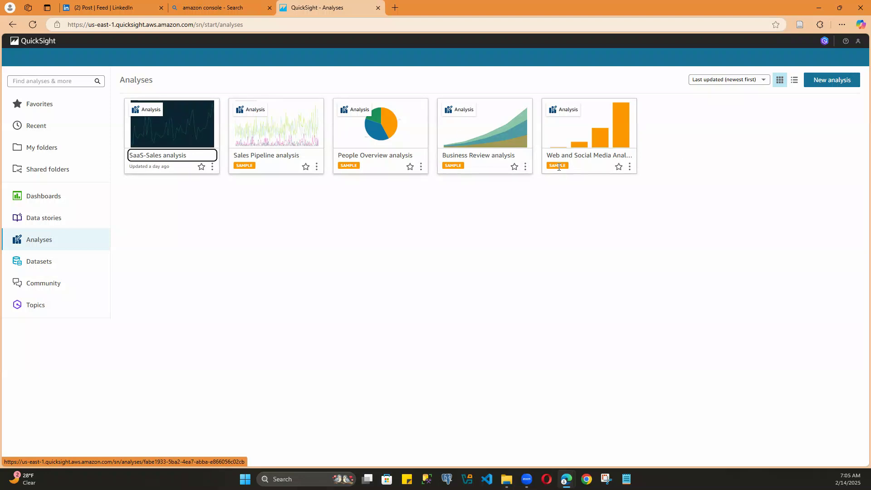
# Step: Look over the visuals in the Web and Social Media Analytics sample analysis and return to the QuickSight start page
pyautogui.click(571, 155)
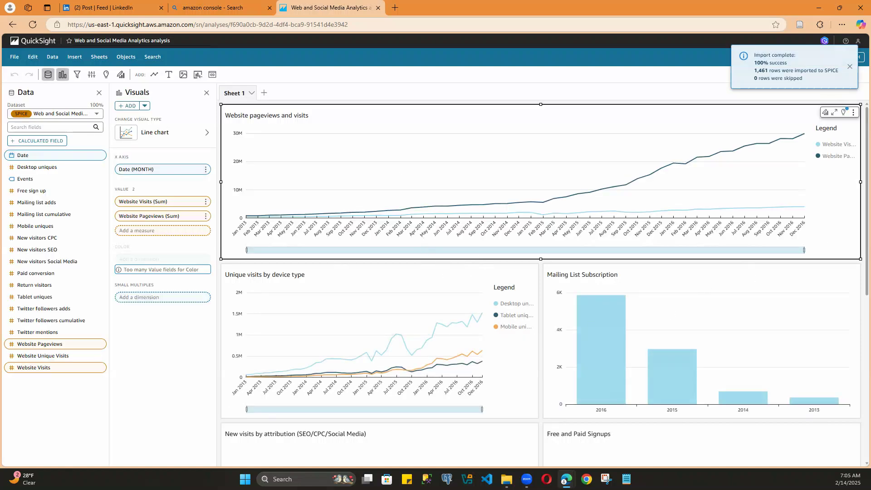
pyautogui.scroll(-3, 525, 326)
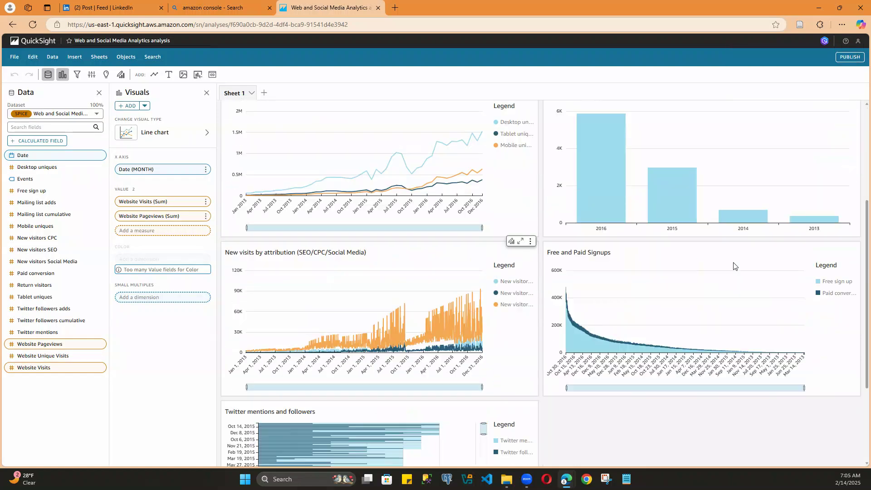
pyautogui.scroll(-2, 503, 347)
pyautogui.scroll(5, 409, 327)
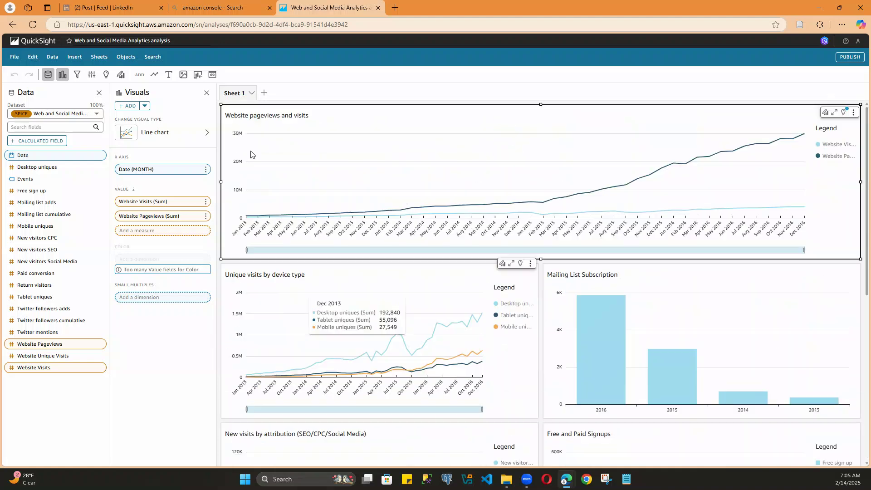
pyautogui.click(39, 40)
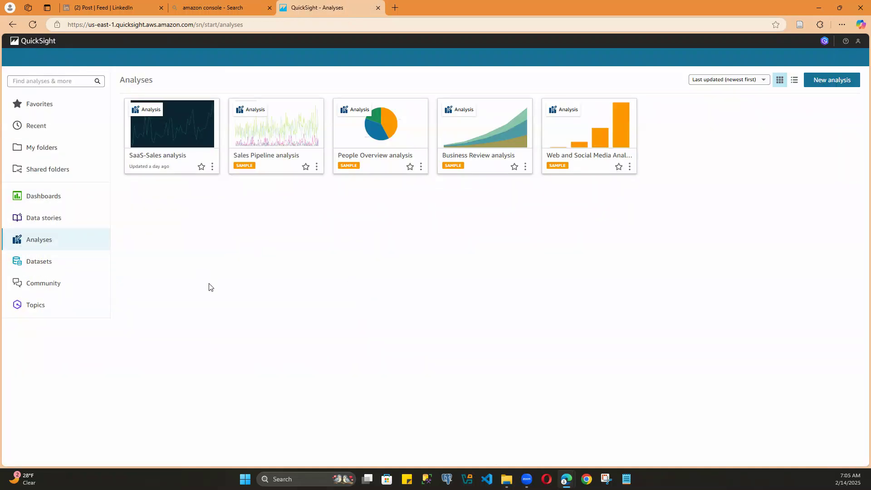
# Step: Start a new dataset in QuickSight and review the available data sources
pyautogui.click(30, 264)
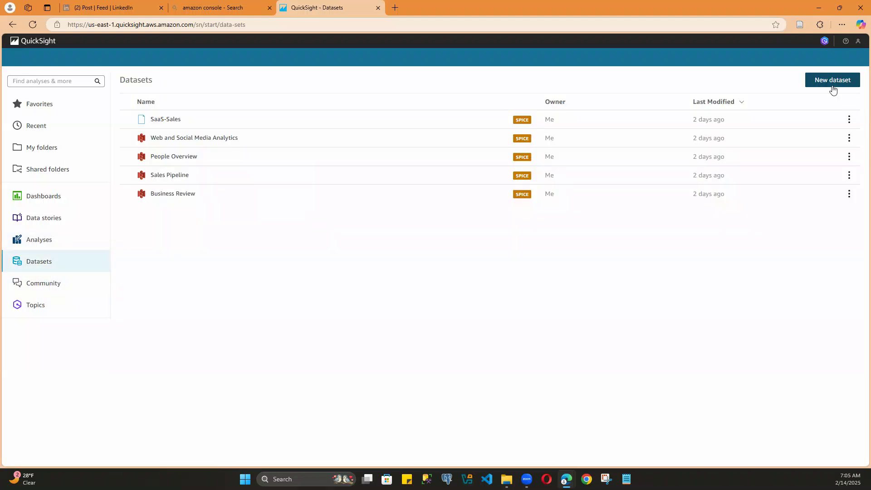
pyautogui.click(826, 81)
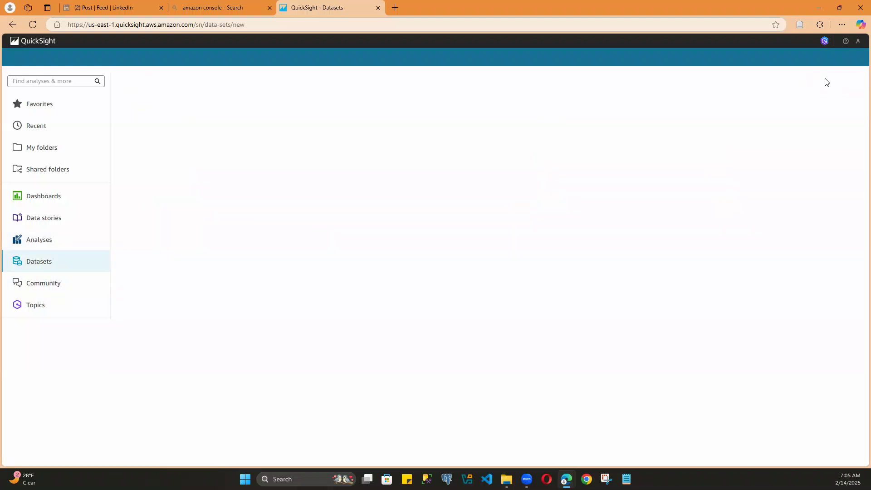
pyautogui.scroll(-2, 371, 301)
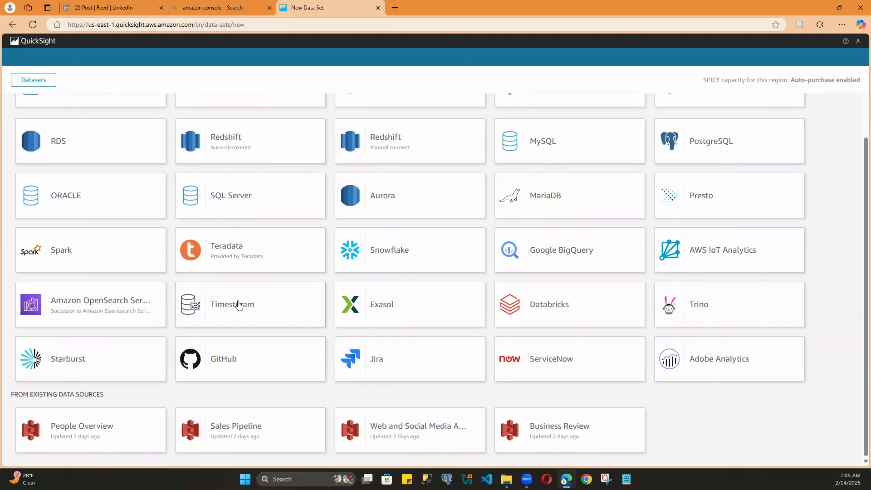
pyautogui.scroll(2, 240, 305)
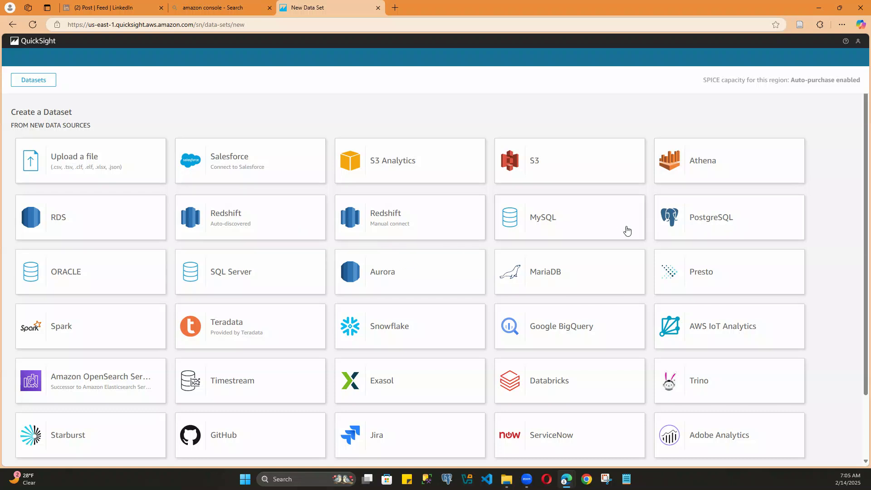
pyautogui.scroll(-2, 331, 394)
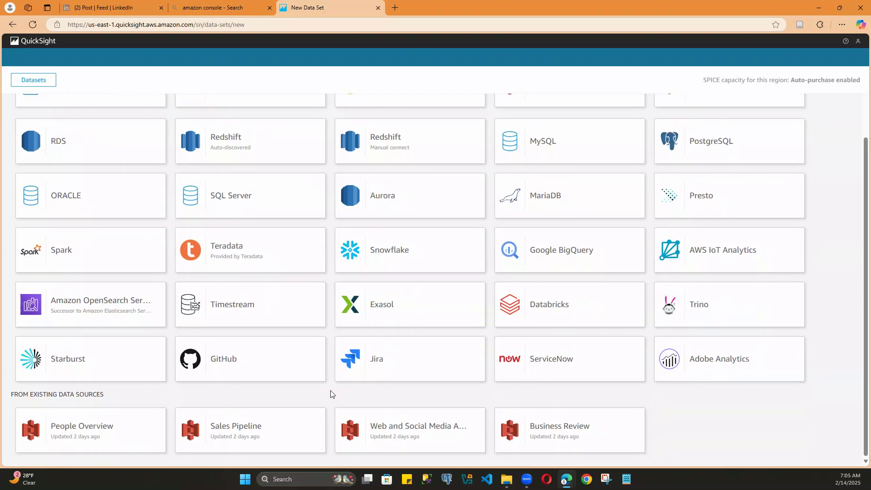
pyautogui.scroll(2, 282, 381)
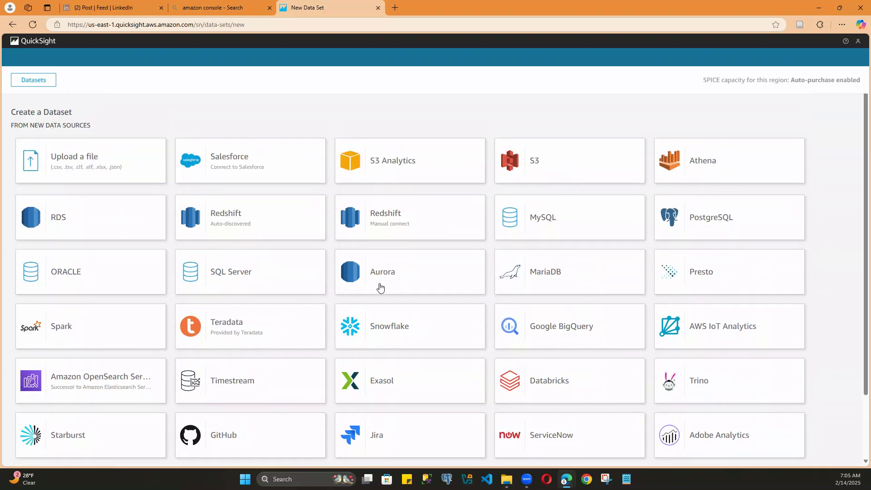
# Step: Upload the file dataset.csv from the Desktop as the new data source
pyautogui.click(71, 156)
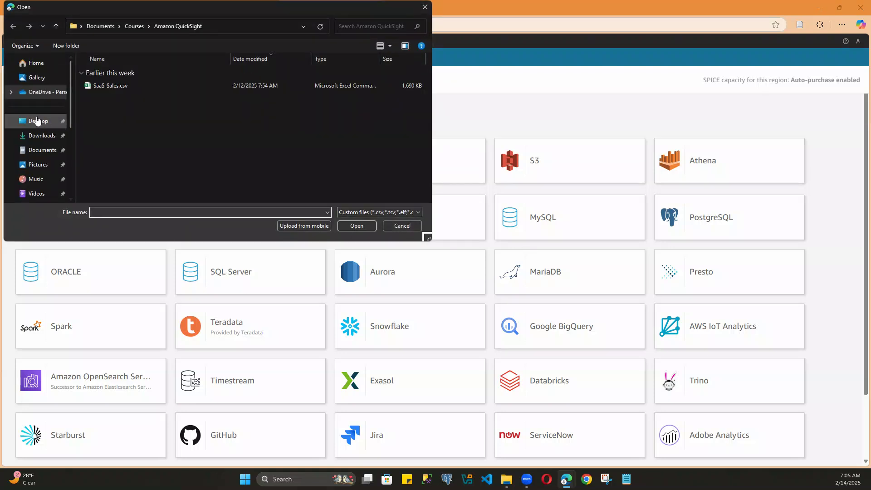
pyautogui.click(37, 121)
pyautogui.click(156, 87)
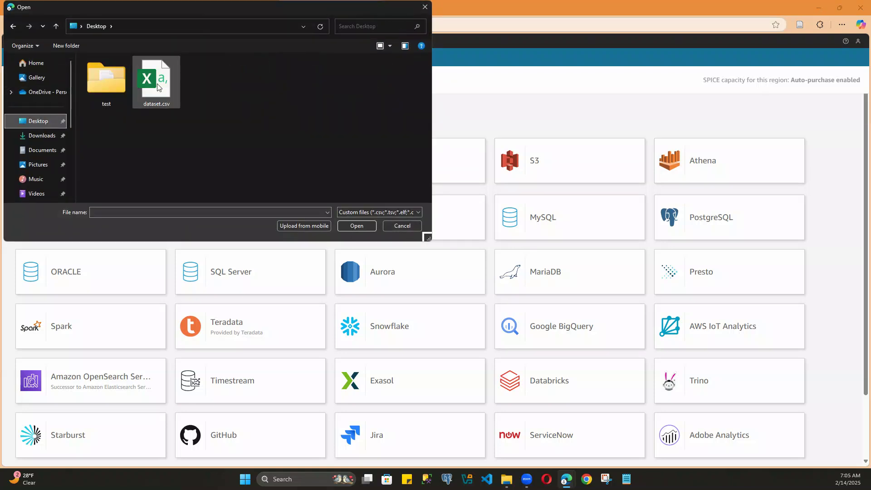
pyautogui.click(357, 226)
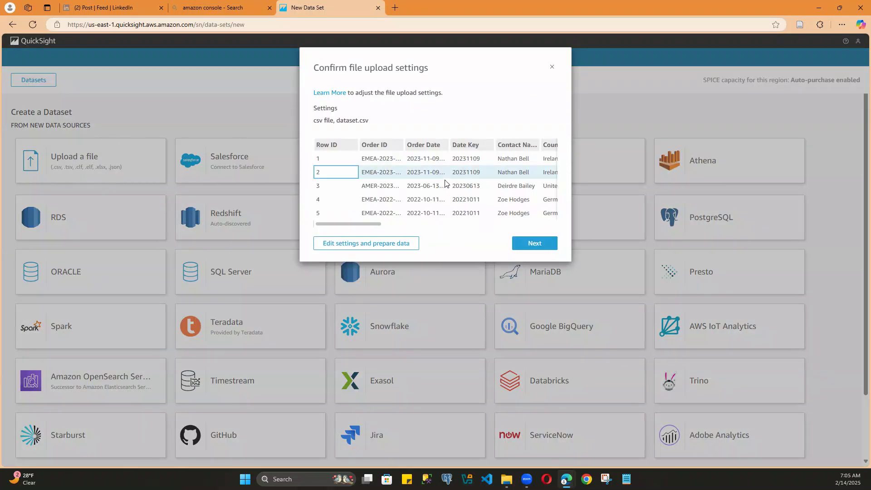
# Step: Accept the upload settings for dataset.csv and open it for visualization, dismissing the new sheet options
pyautogui.moveTo(336, 224)
pyautogui.mouseDown()
pyautogui.moveTo(526, 231)
pyautogui.moveTo(328, 227)
pyautogui.mouseUp()
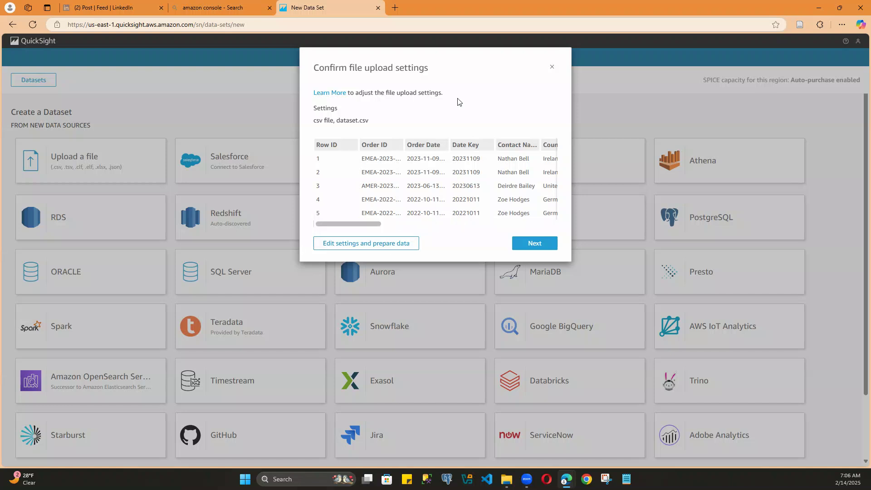
pyautogui.click(527, 244)
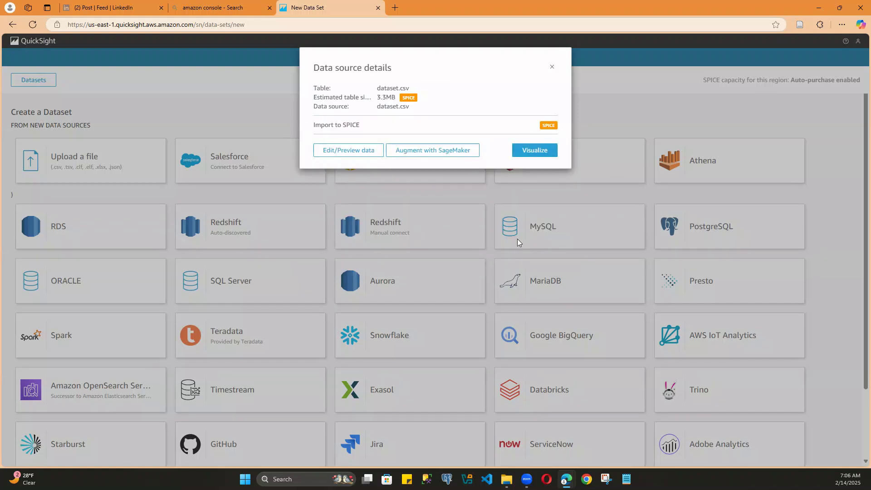
pyautogui.click(537, 151)
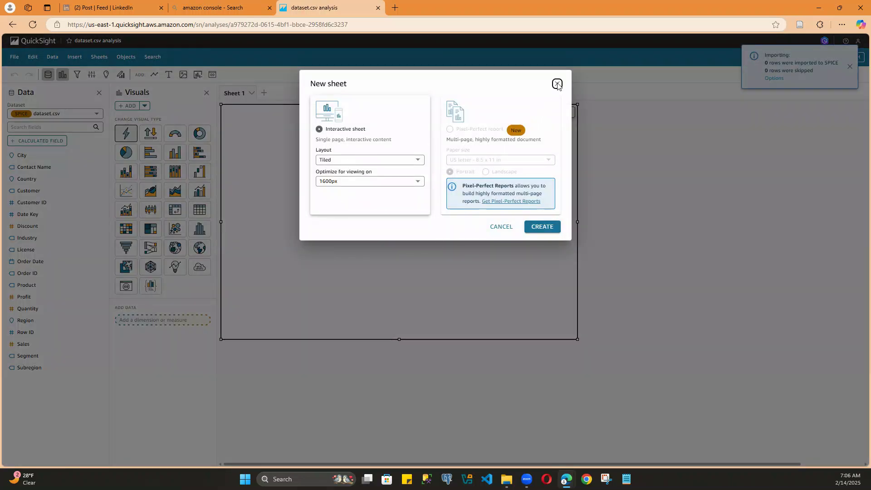
pyautogui.click(557, 84)
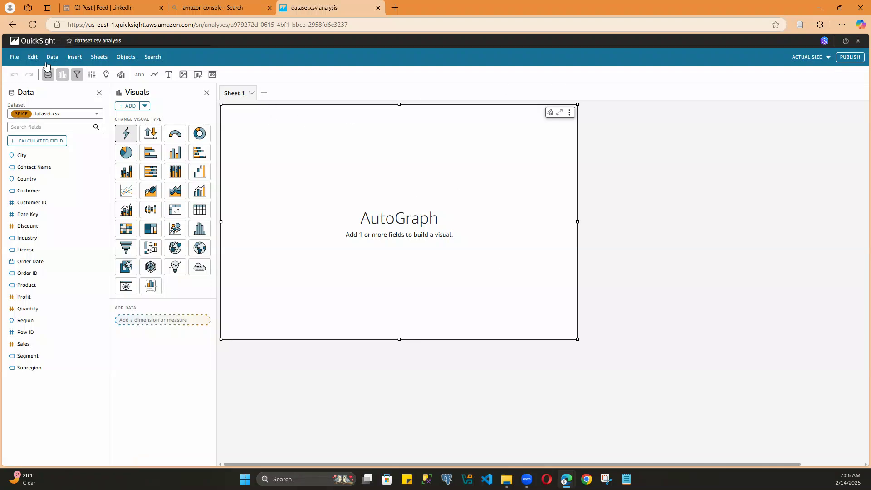
# Step: Reopen the dataset.csv analysis from the list of analyses and check the new sheet options without adding a sheet
pyautogui.click(31, 44)
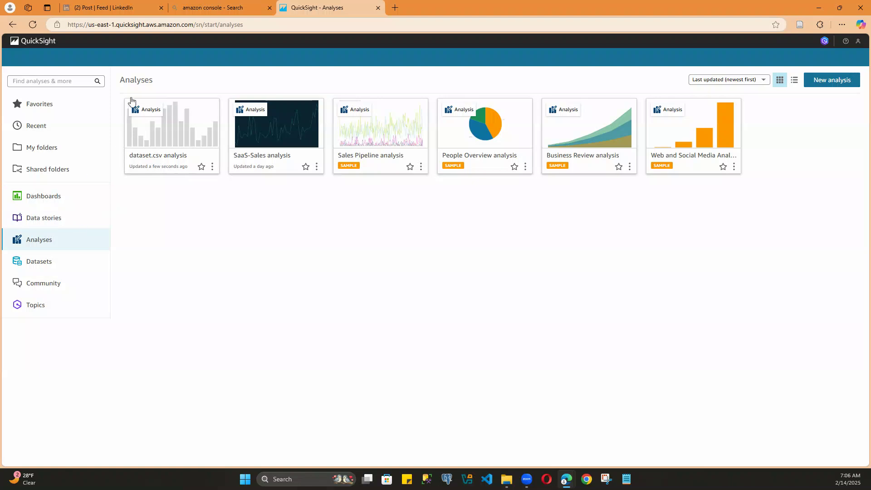
pyautogui.click(166, 156)
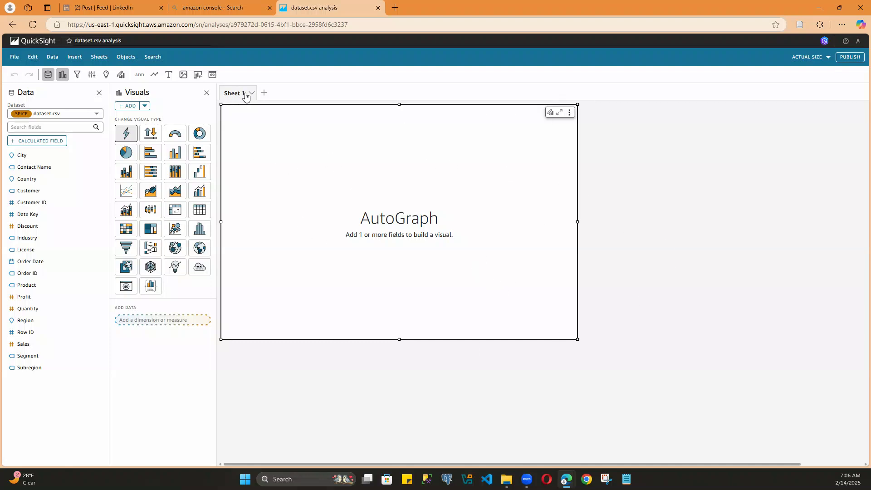
pyautogui.click(265, 93)
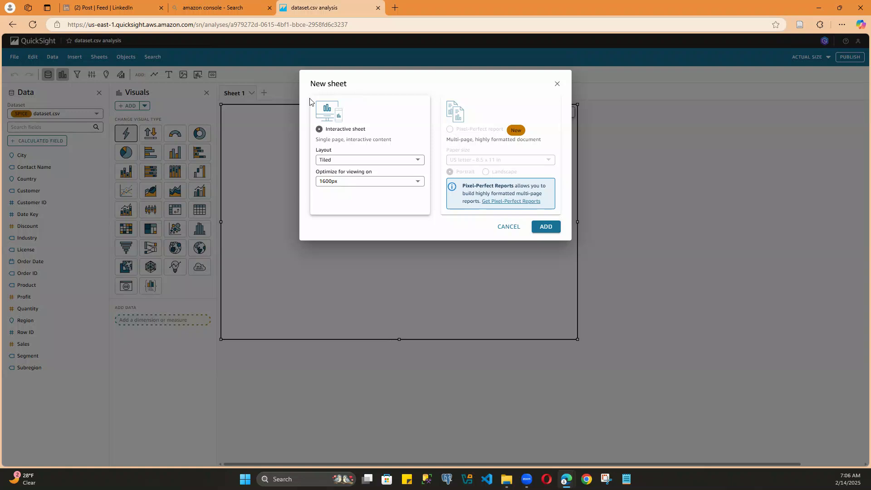
pyautogui.click(515, 226)
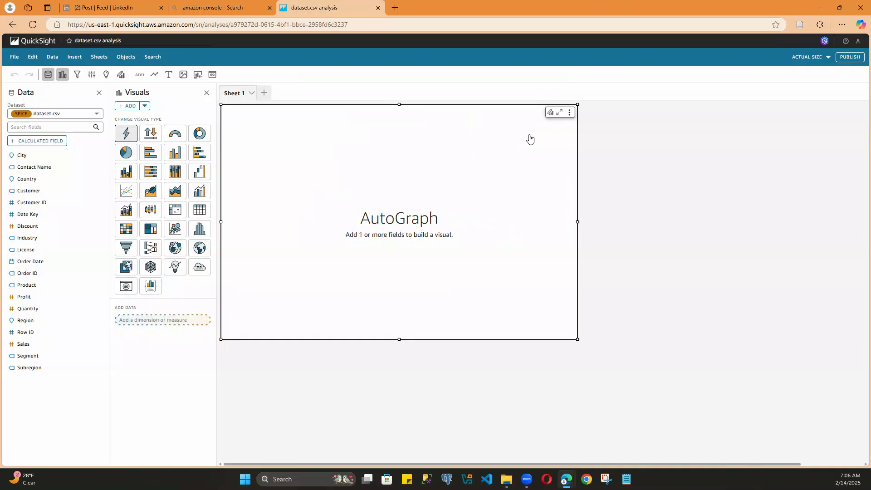
# Step: Replace the empty AutoGraph visual on Sheet 1 with a horizontal bar chart
pyautogui.click(569, 113)
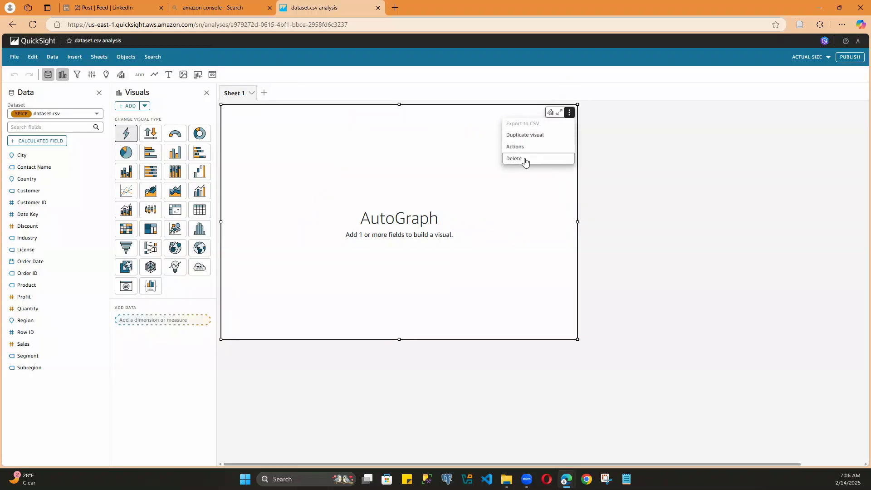
pyautogui.click(527, 160)
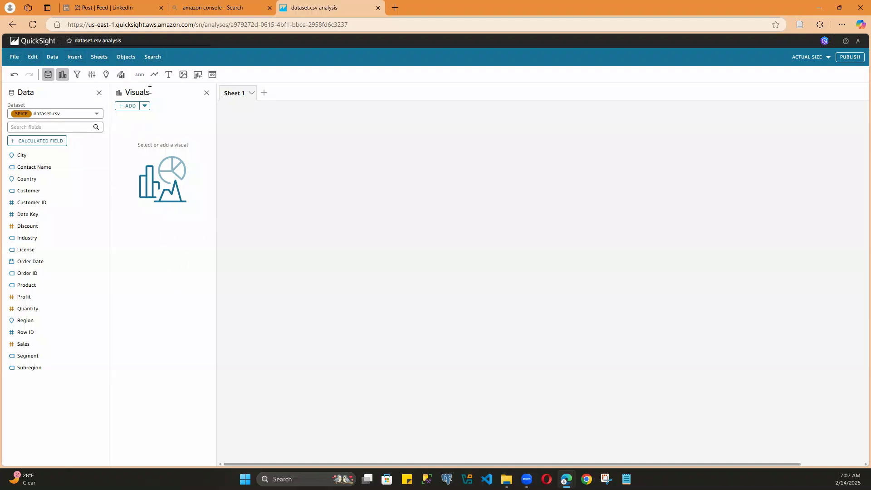
pyautogui.click(155, 74)
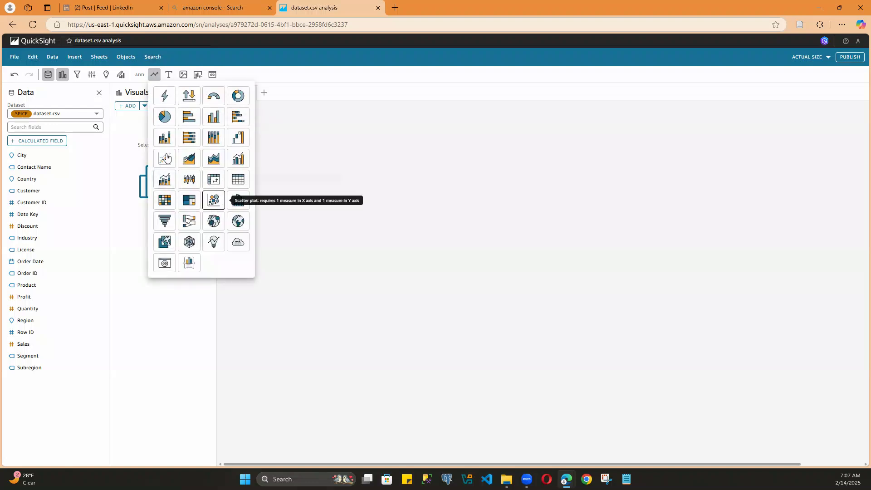
pyautogui.click(189, 116)
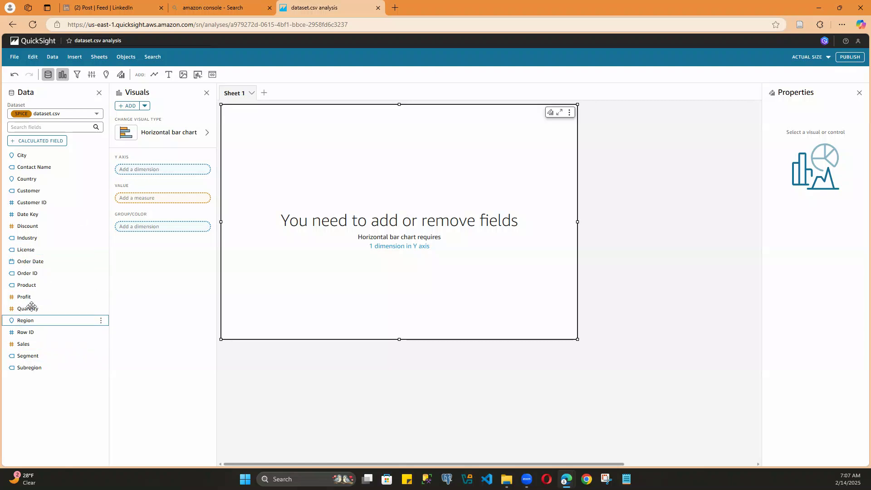
# Step: Assign Sales as the bar chart's value and Product to its Y axis, and extend the chart's height downward
pyautogui.moveTo(22, 345); pyautogui.dragTo(127, 199)
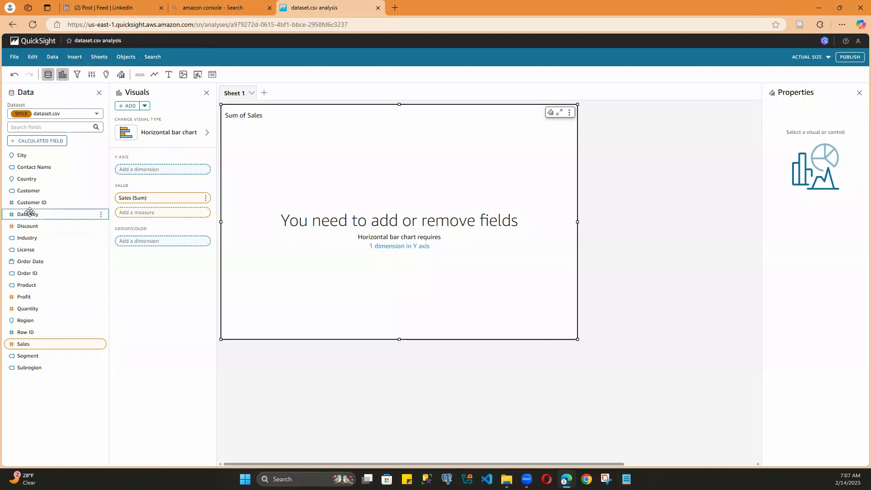
pyautogui.moveTo(29, 285); pyautogui.dragTo(150, 179)
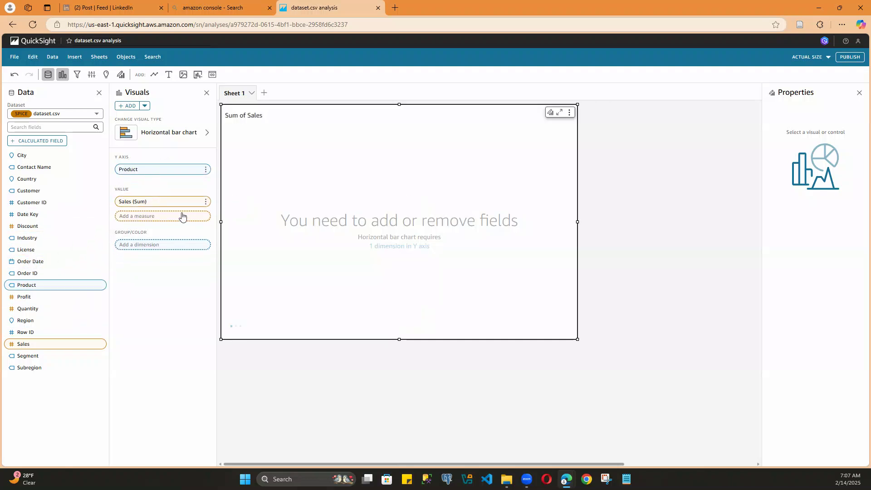
pyautogui.moveTo(398, 338); pyautogui.dragTo(399, 419)
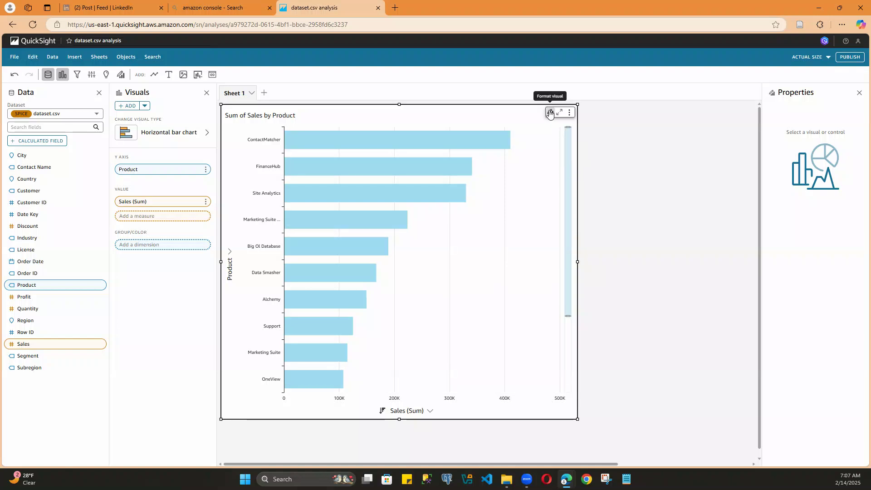
# Step: Change the bar chart's title to "Sales by Product"
pyautogui.click(550, 113)
pyautogui.click(770, 123)
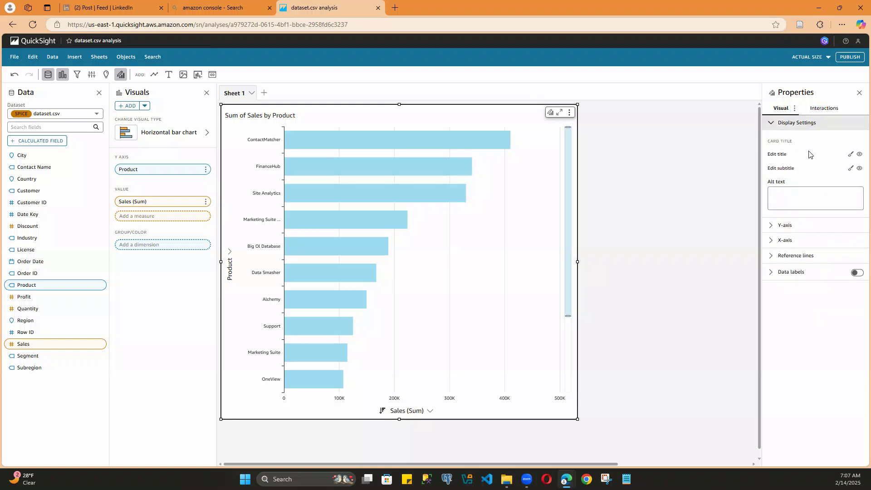
pyautogui.click(850, 155)
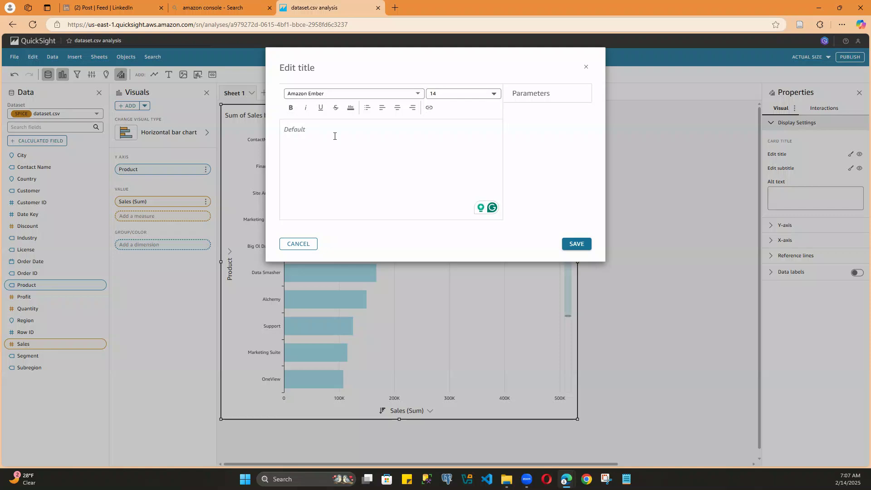
pyautogui.write('Sales by')
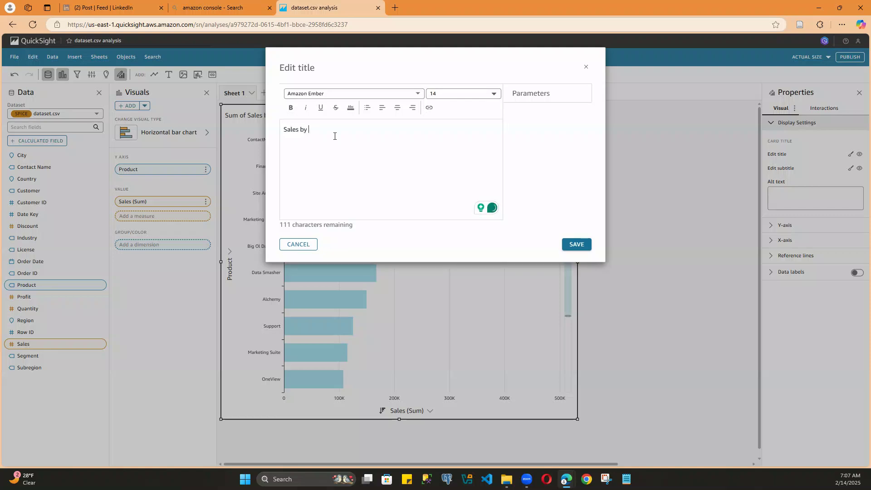
pyautogui.write(' Pr')
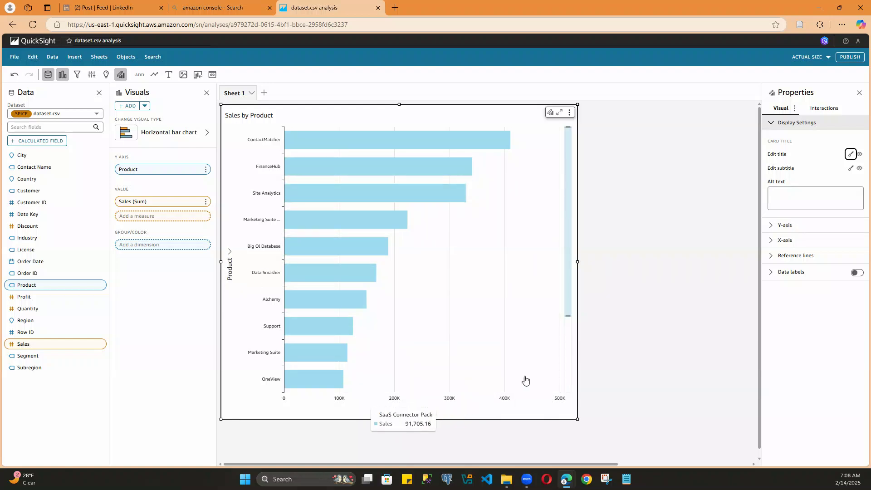
# Step: Hide the Y-axis title and data zoom of the Sales by Product chart
pyautogui.click(782, 226)
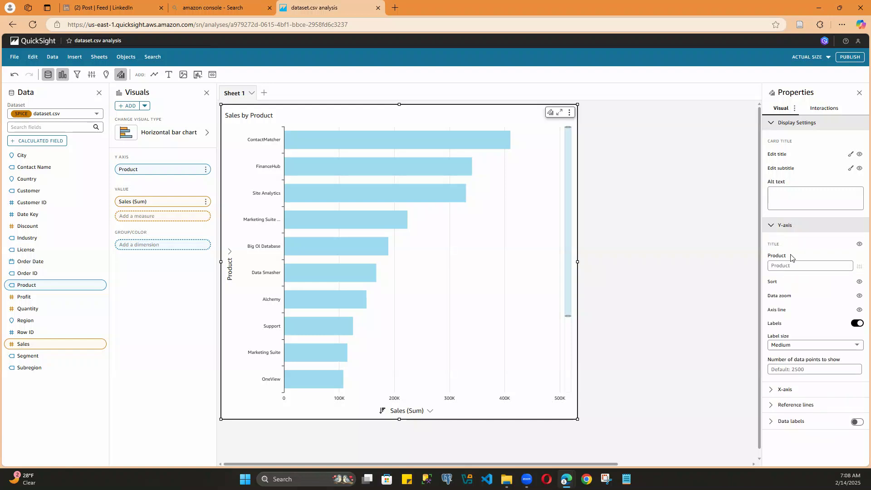
pyautogui.click(859, 244)
pyautogui.click(860, 296)
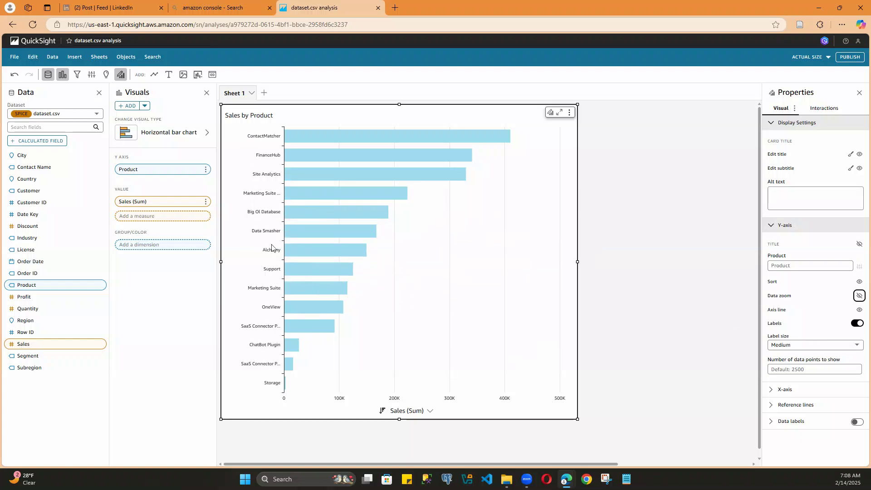
pyautogui.click(772, 225)
# Step: Hide the X-axis title, sort control and labels, keeping the bars sorted by sales in descending order
pyautogui.click(773, 240)
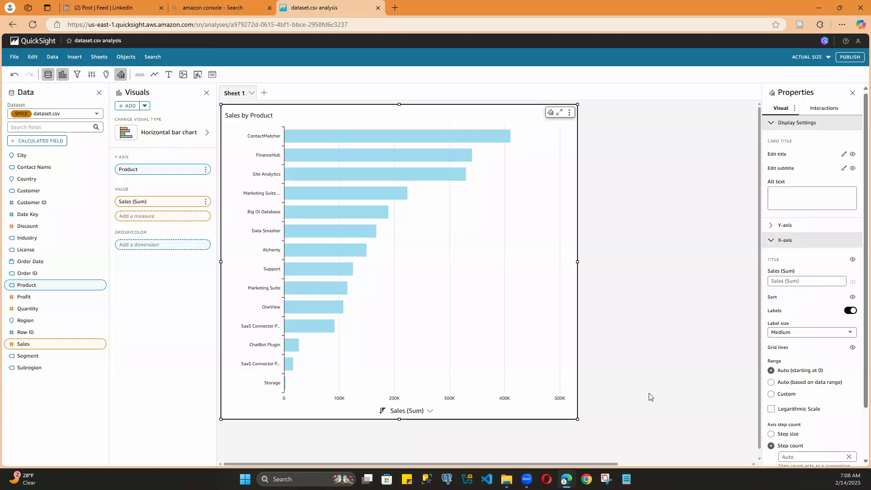
pyautogui.scroll(-2, 811, 305)
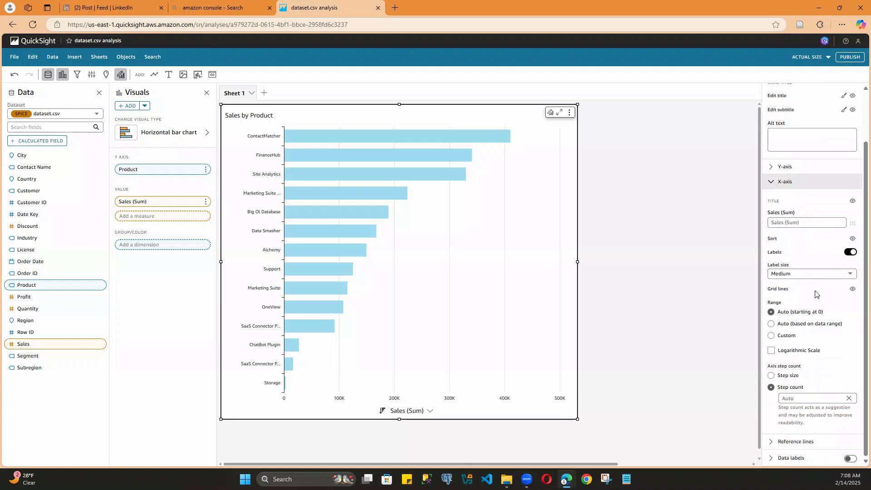
pyautogui.click(852, 201)
pyautogui.click(404, 411)
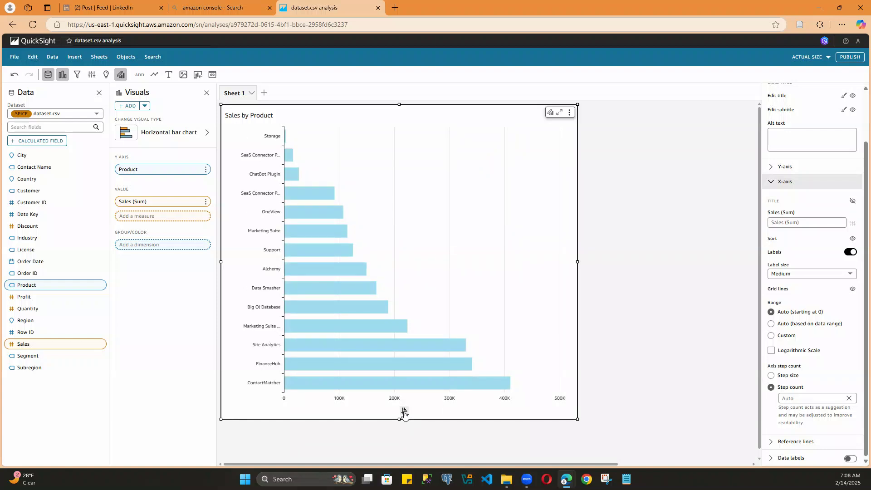
pyautogui.click(404, 411)
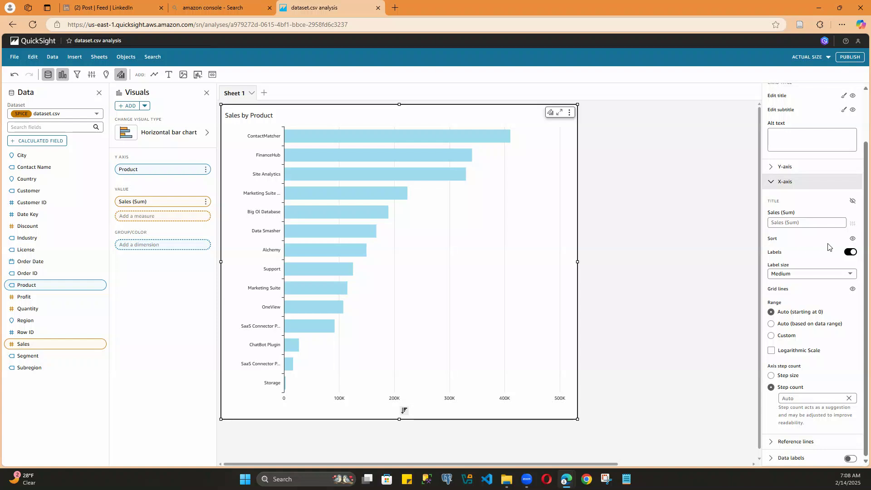
pyautogui.click(853, 238)
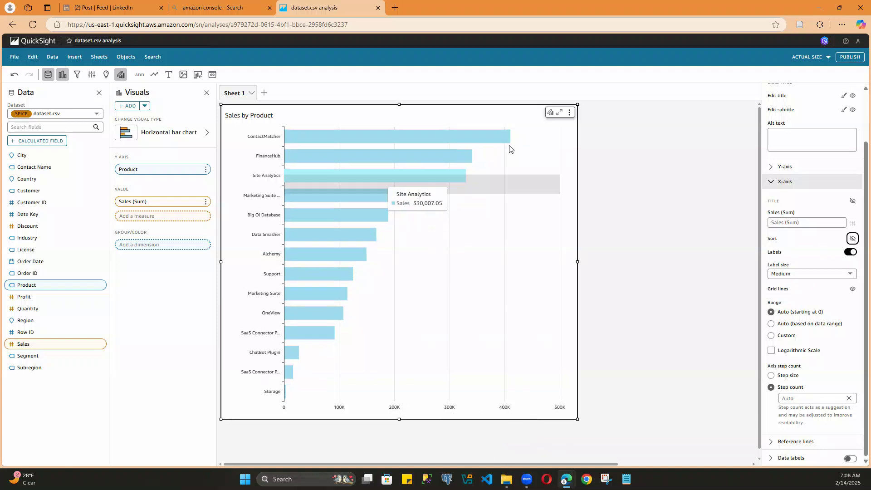
pyautogui.click(851, 254)
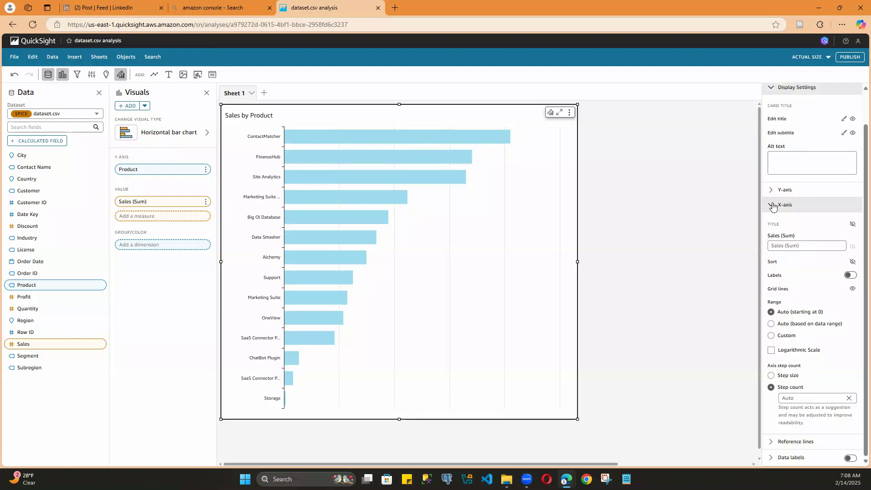
pyautogui.click(773, 206)
# Step: Turn on the data labels, try them inside of the bars, and set their position to Right of bars
pyautogui.click(857, 273)
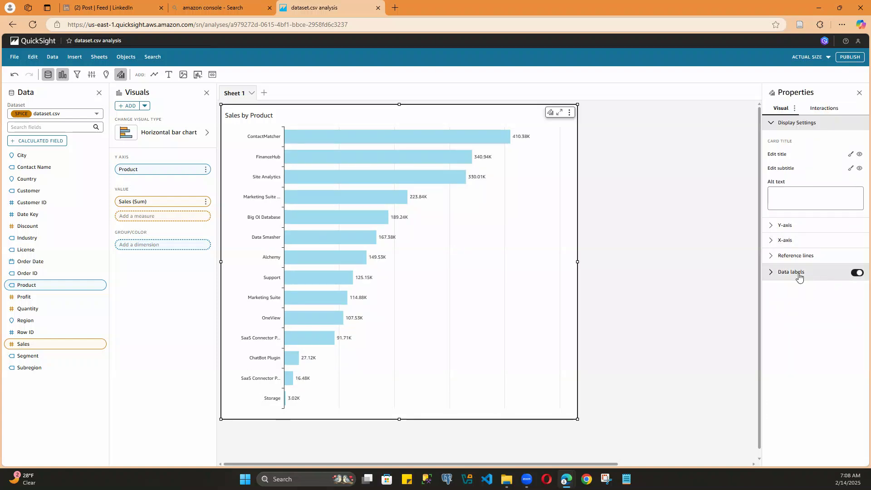
pyautogui.click(770, 273)
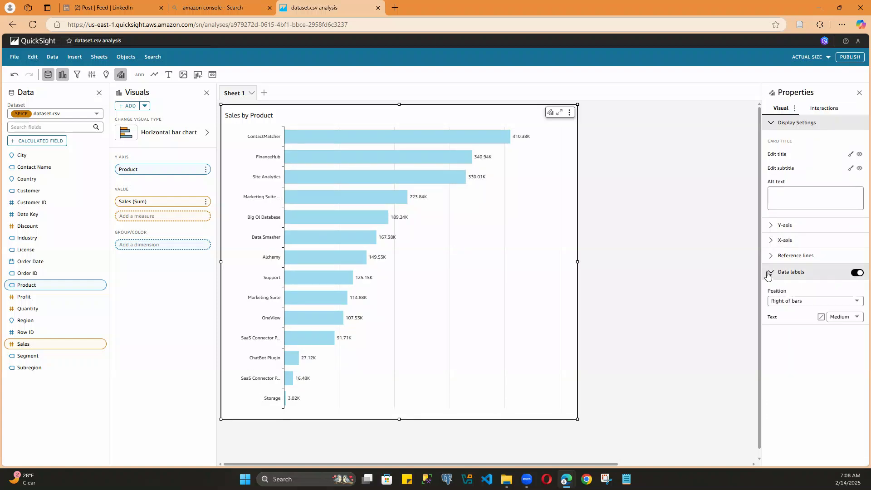
pyautogui.click(796, 302)
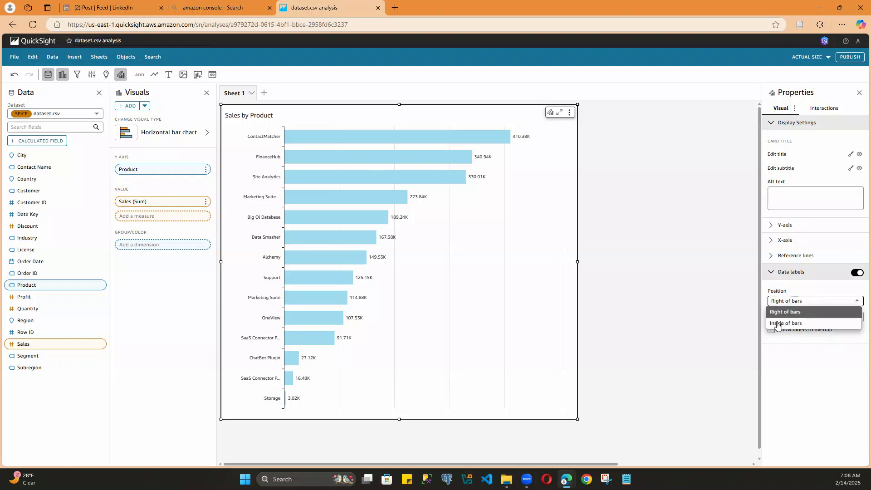
pyautogui.click(778, 324)
pyautogui.click(802, 306)
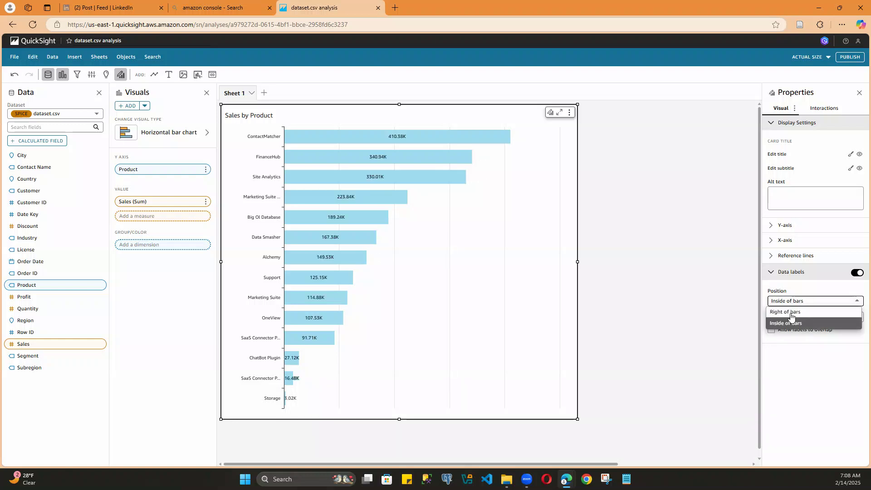
pyautogui.click(792, 313)
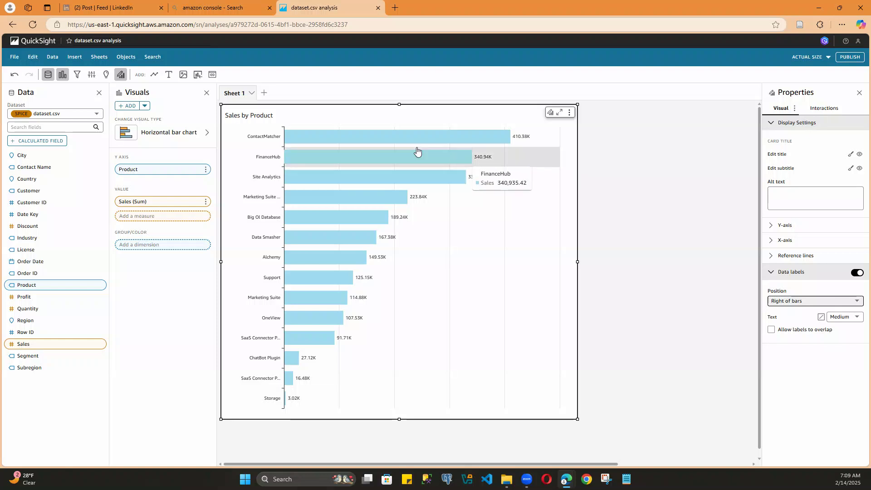
# Step: Color the ContactMatcher bar with the green from the recent custom colors
pyautogui.click(453, 136)
pyautogui.moveTo(482, 174)
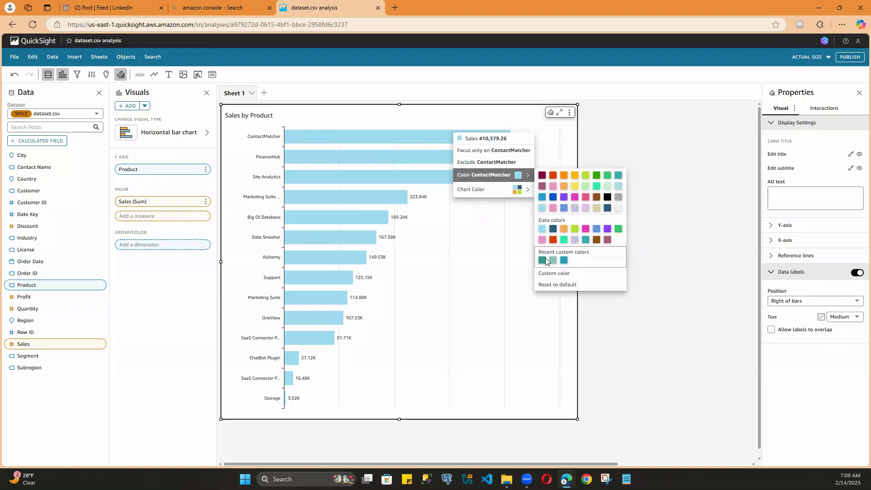
pyautogui.click(543, 261)
# Step: Try the blue from the recent custom colors as the chart color
pyautogui.click(464, 137)
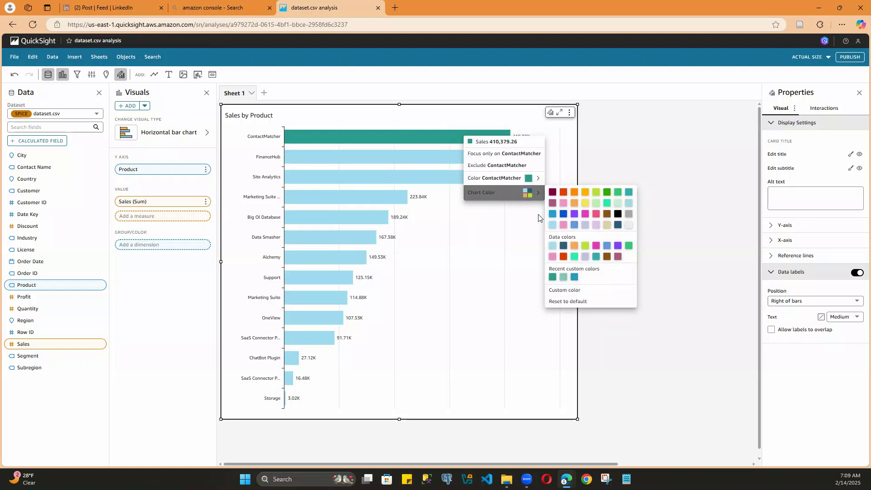
pyautogui.moveTo(521, 192)
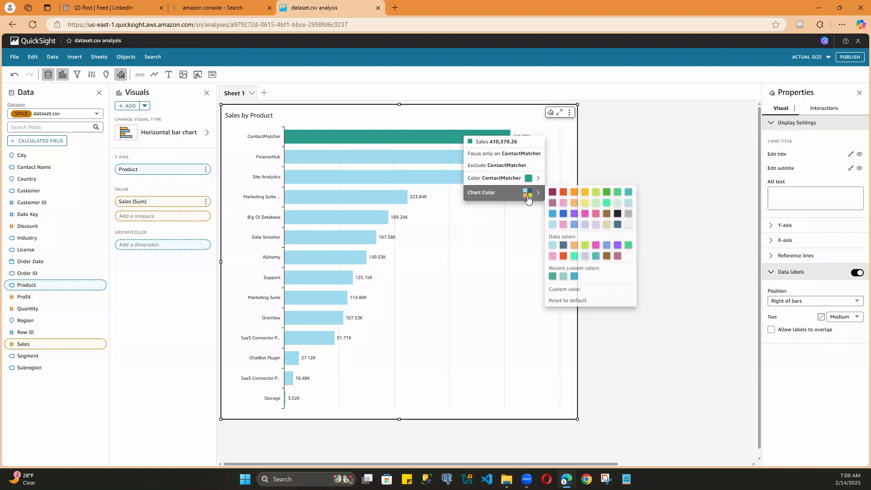
pyautogui.click(575, 277)
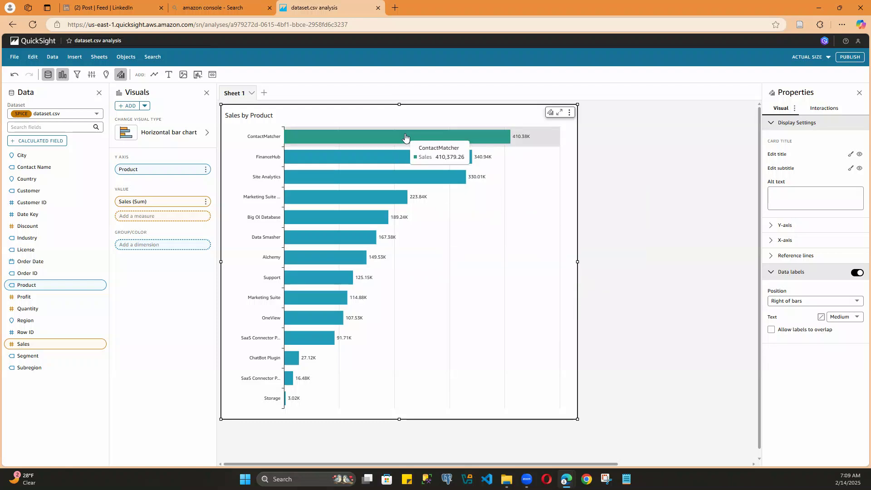
# Step: Set the chart color to the green recent custom color so all product bars match the ContactMatcher bar
pyautogui.click(477, 142)
pyautogui.moveTo(522, 197)
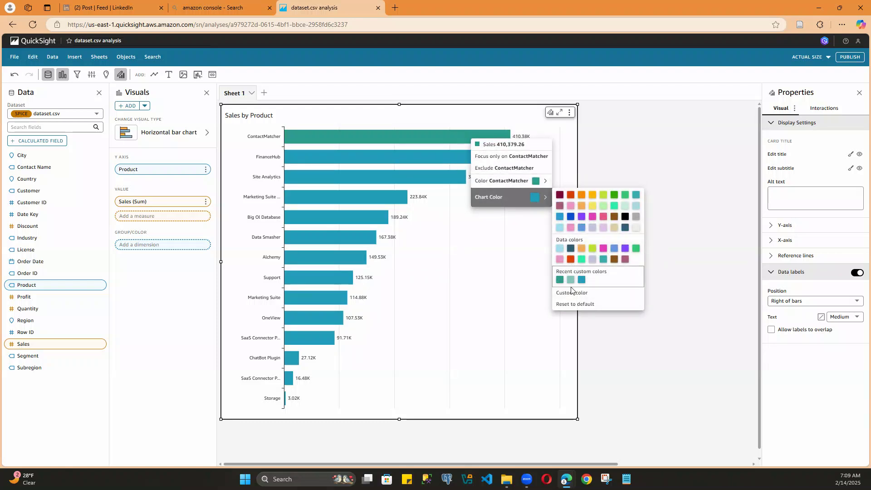
pyautogui.click(560, 280)
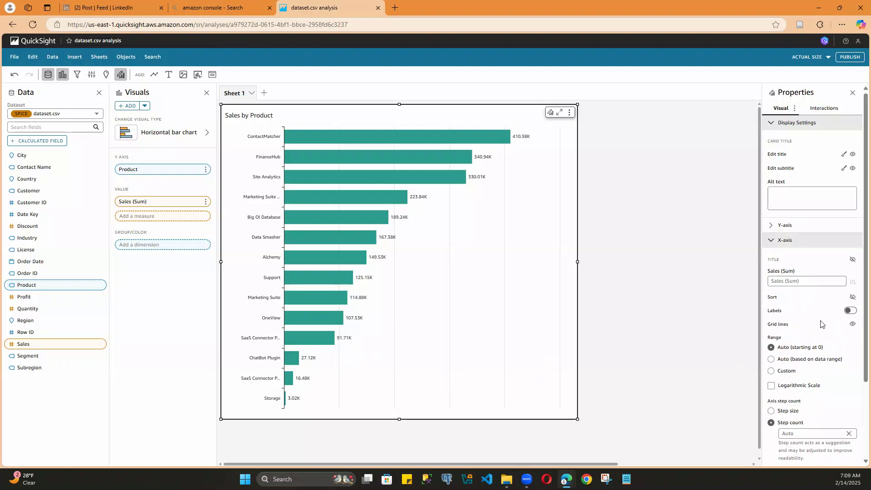
# Step: Hide the X-axis grid lines and shrink the chart to about two thirds of its width and half its height
pyautogui.click(853, 324)
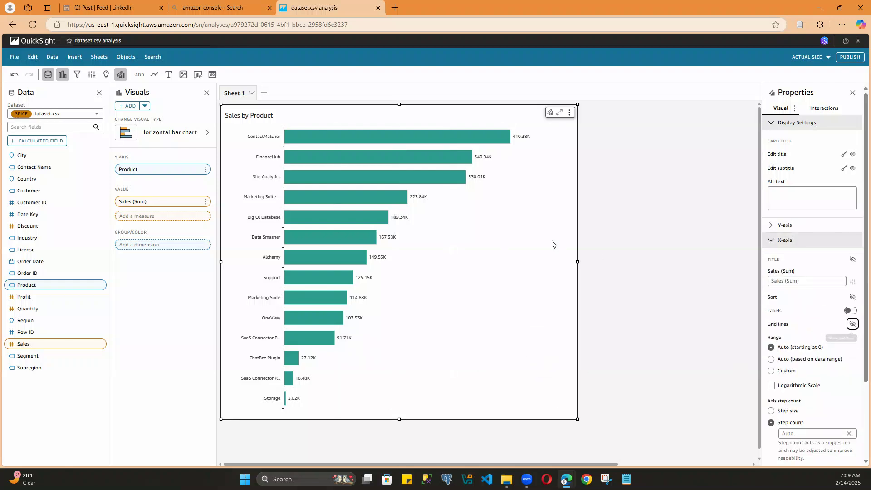
pyautogui.moveTo(577, 417); pyautogui.dragTo(458, 259)
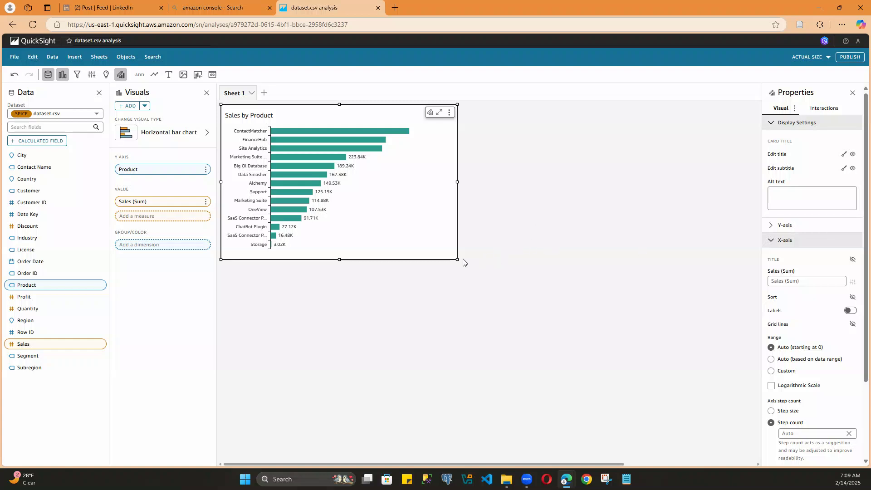
# Step: Shrink the Sales by Product chart slightly in both directions, close its properties and deselect it
pyautogui.moveTo(454, 257); pyautogui.dragTo(437, 239)
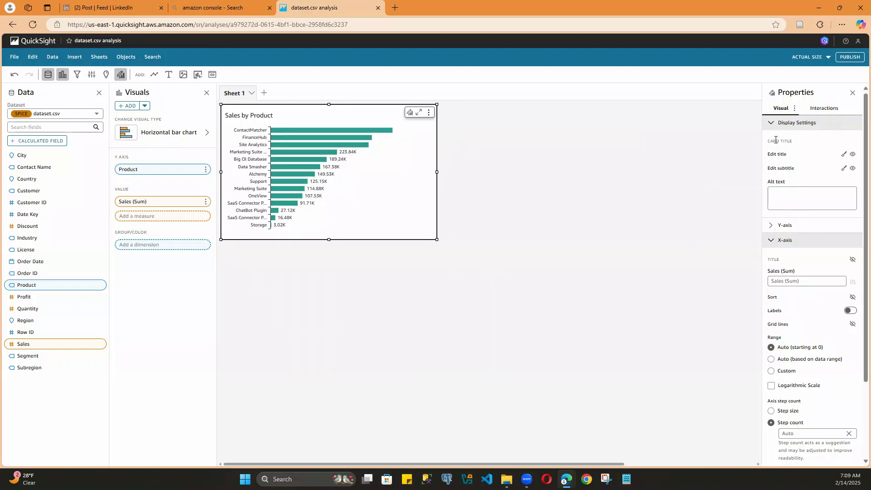
pyautogui.click(852, 93)
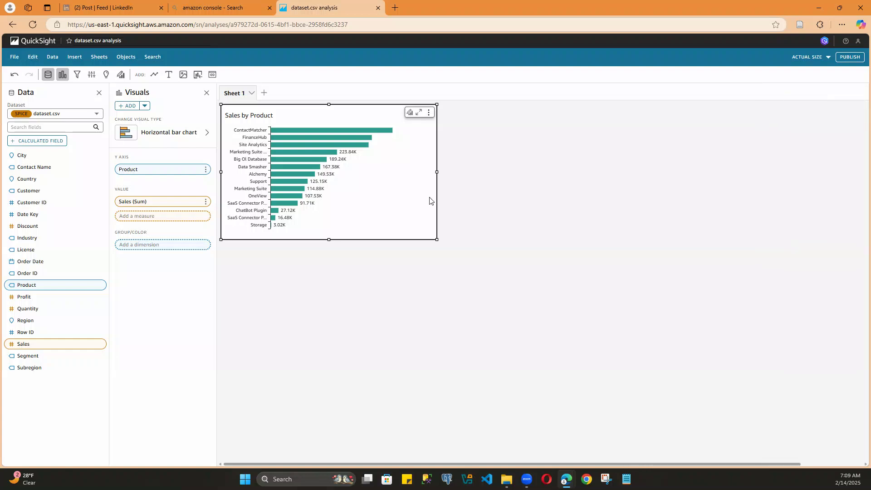
pyautogui.click(435, 263)
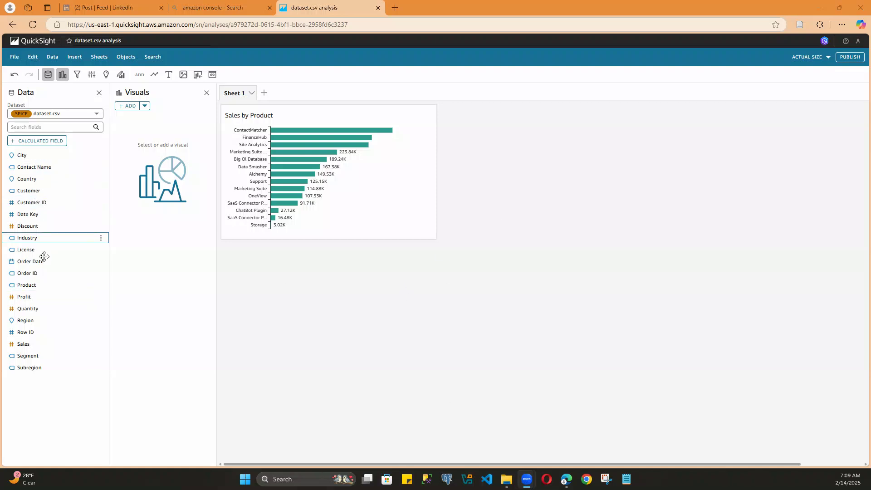
# Step: Add a line chart with Order Date on the X axis and the sum of Sales as its value
pyautogui.click(158, 80)
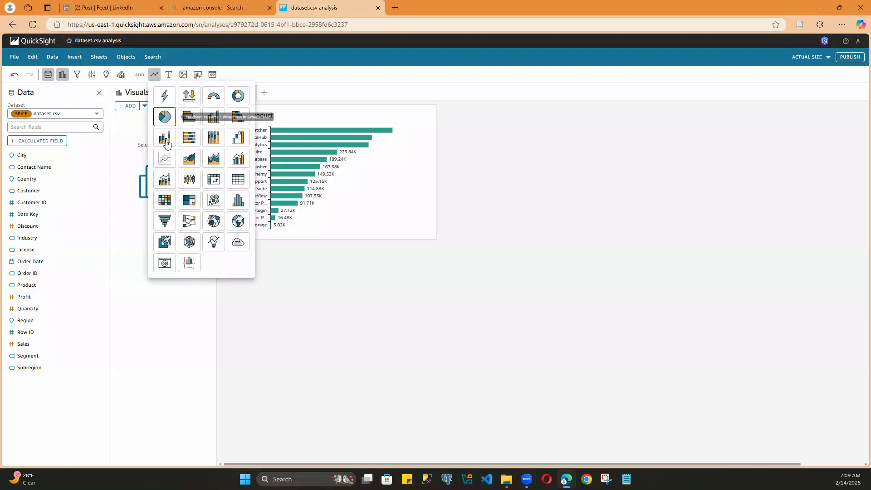
pyautogui.click(165, 159)
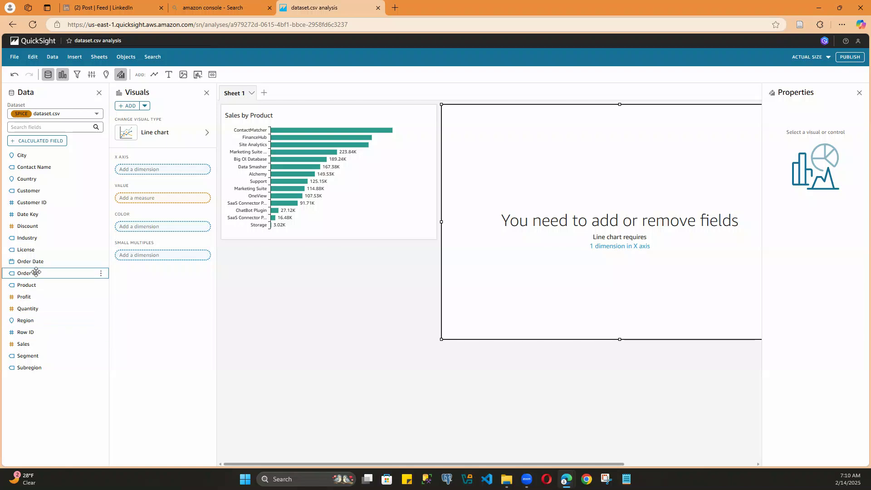
pyautogui.moveTo(31, 261); pyautogui.dragTo(159, 175)
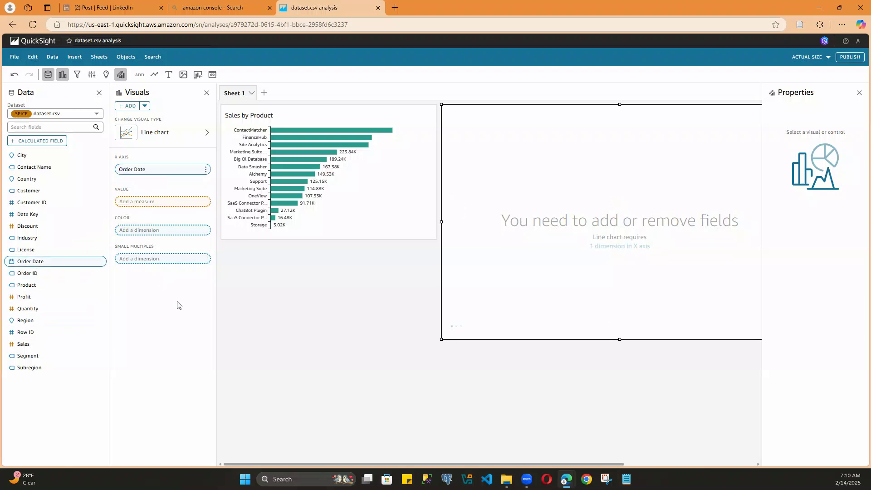
pyautogui.moveTo(28, 344); pyautogui.dragTo(144, 202)
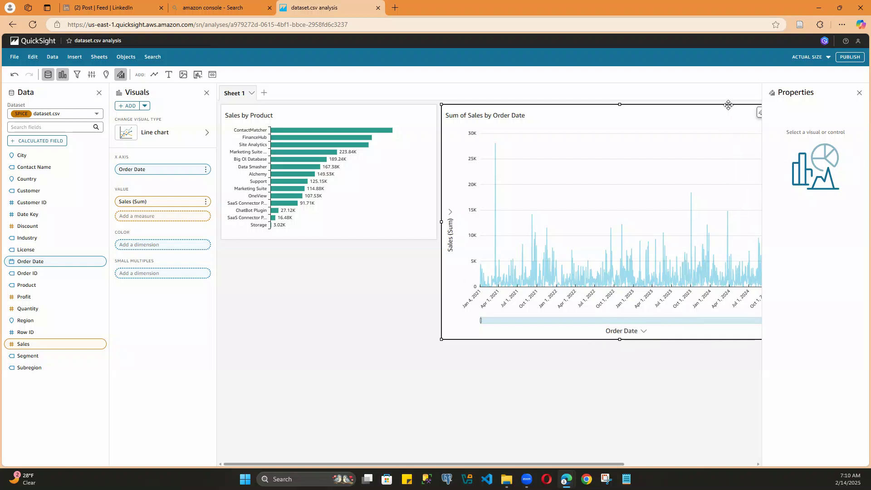
# Step: Change the line chart's title to "Sales by Month"
pyautogui.click(860, 92)
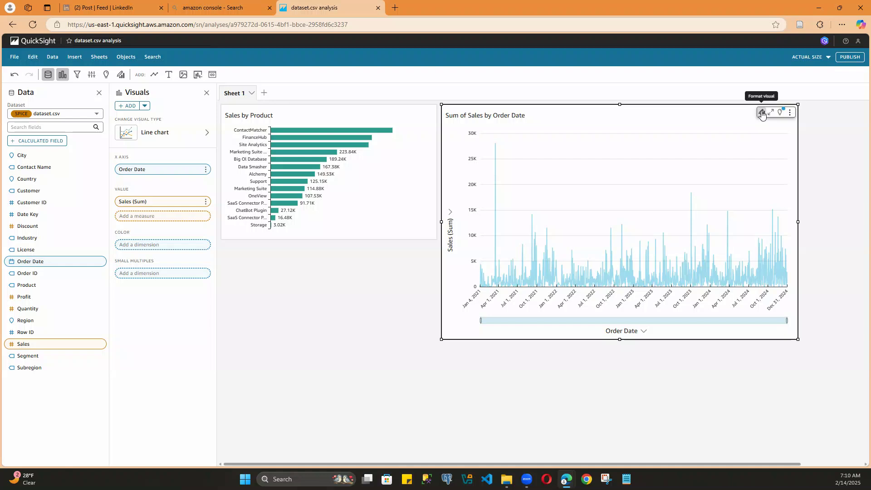
pyautogui.click(761, 112)
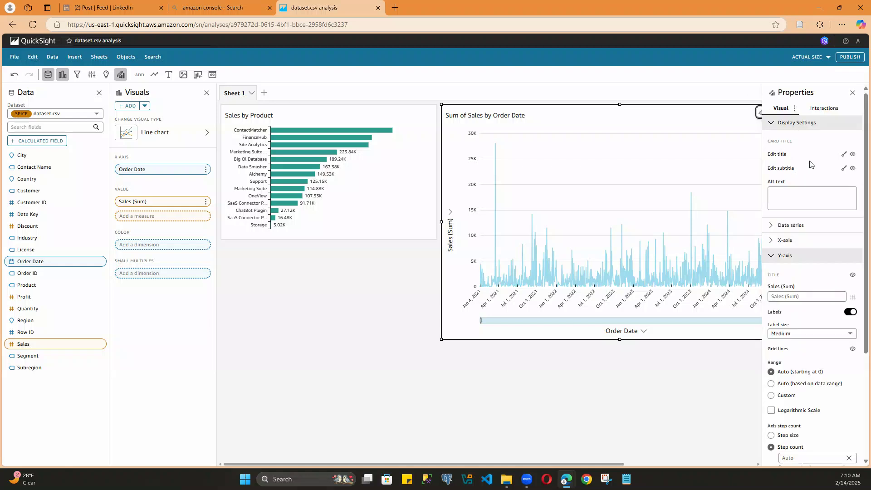
pyautogui.click(844, 155)
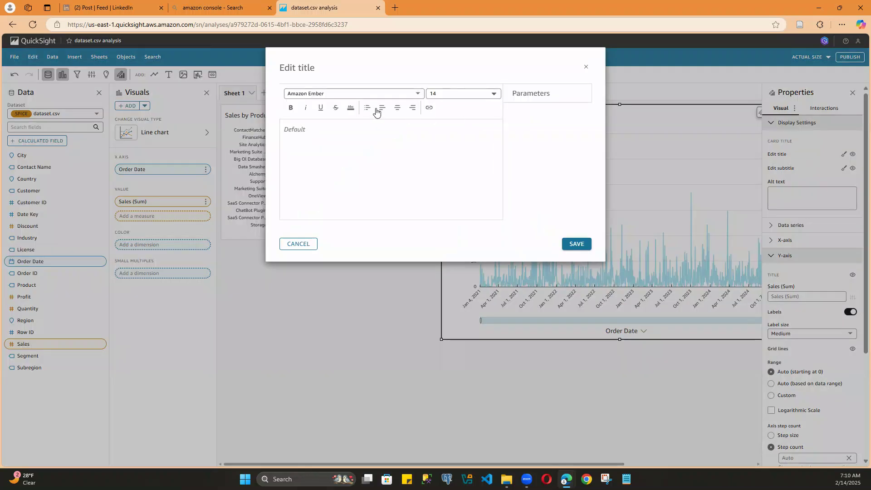
pyautogui.write('S')
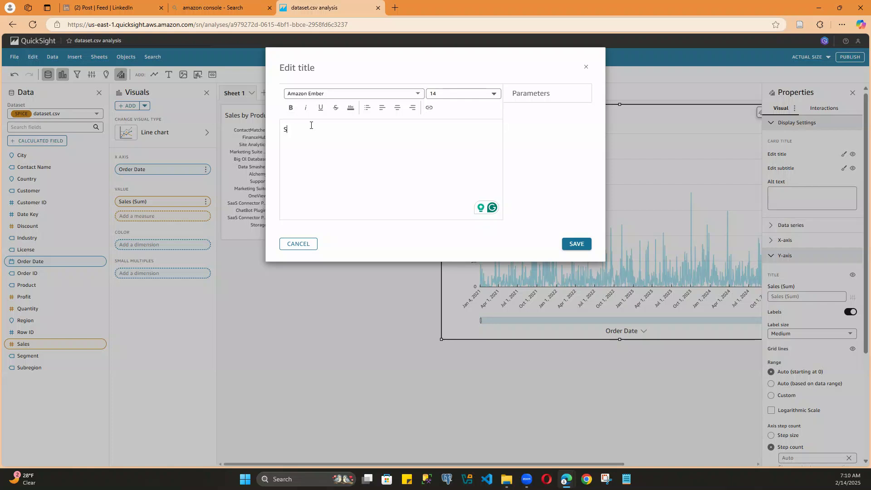
pyautogui.write('ales by Month')
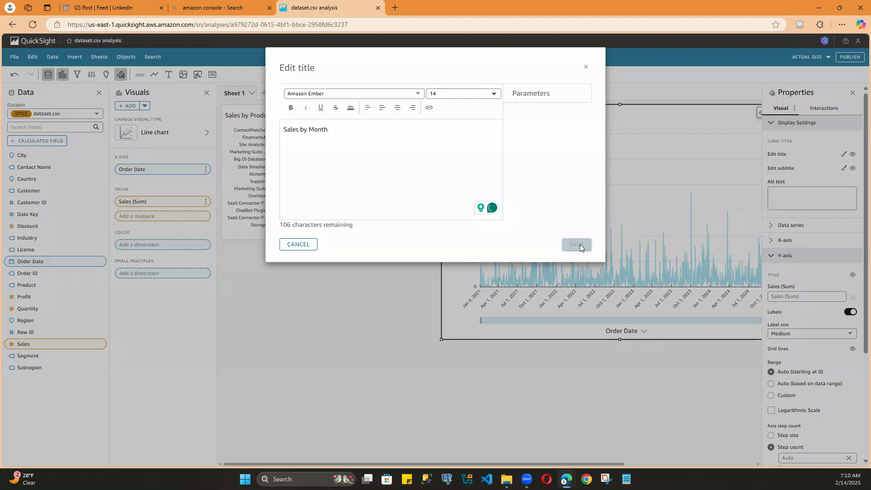
pyautogui.click(579, 245)
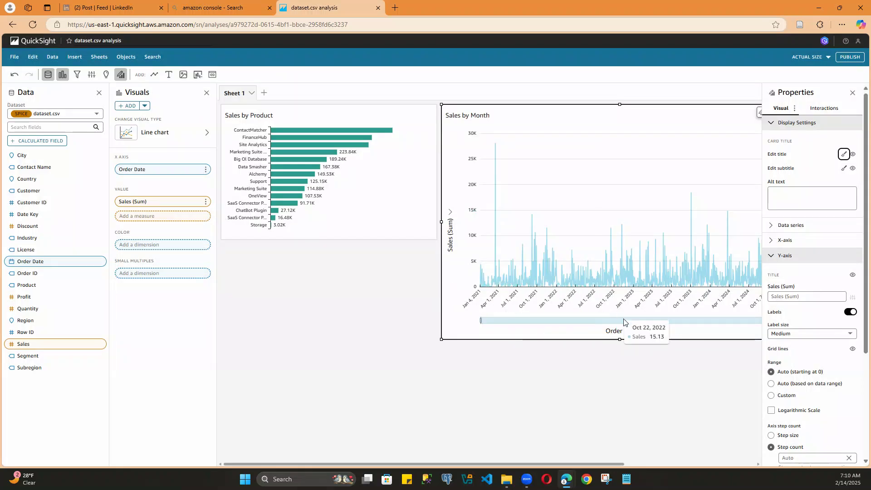
# Step: Aggregate the line chart's Order Date by month, then shrink the chart and place it directly beside the Sales by Product chart
pyautogui.click(624, 334)
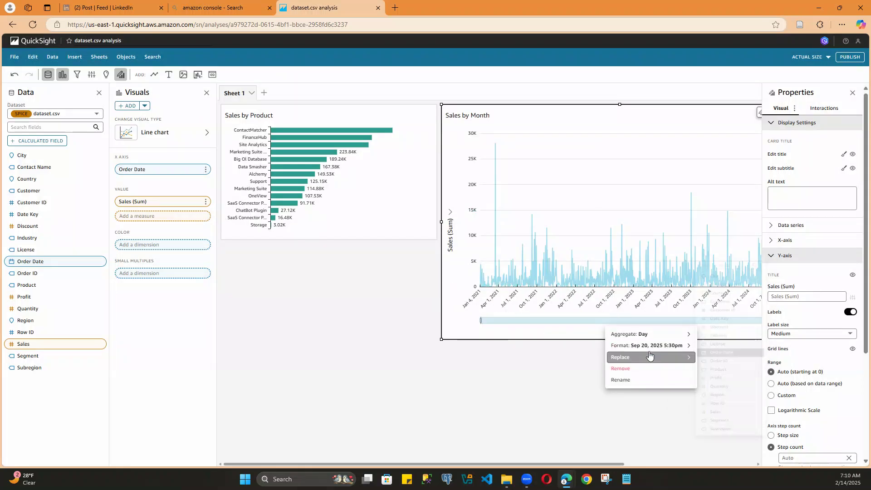
pyautogui.moveTo(645, 335)
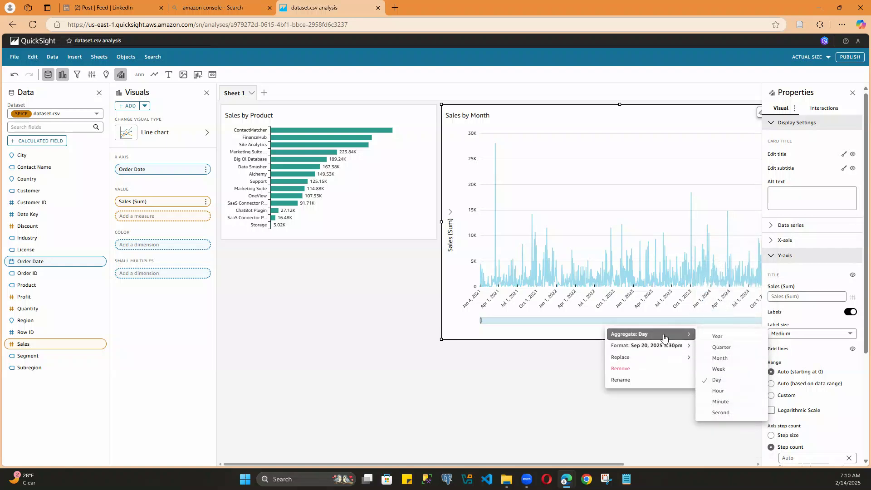
pyautogui.click(719, 358)
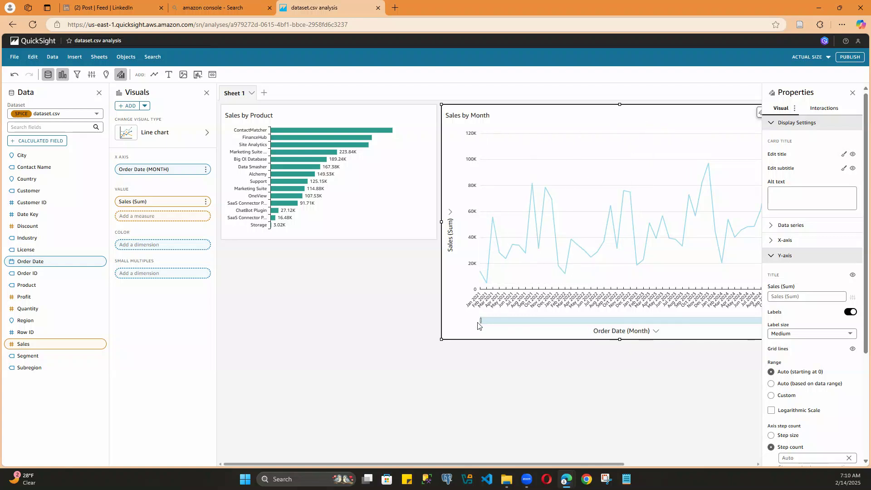
pyautogui.moveTo(442, 338); pyautogui.dragTo(542, 300)
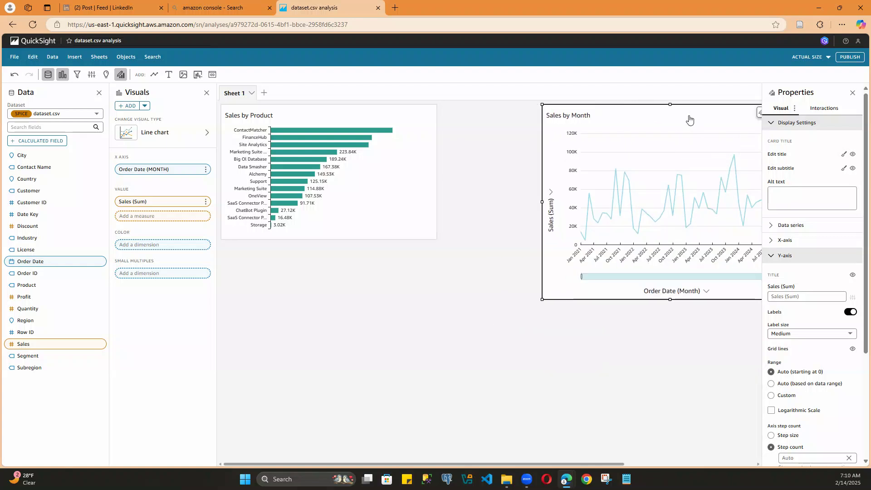
pyautogui.moveTo(699, 103); pyautogui.dragTo(598, 103)
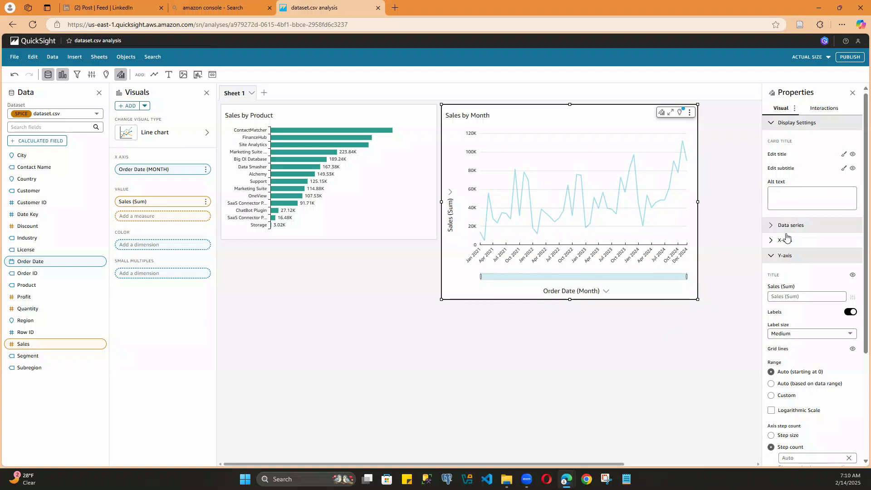
# Step: Hide the X-axis title, the data zoom and the Y-axis title of the Sales by Month chart
pyautogui.click(770, 123)
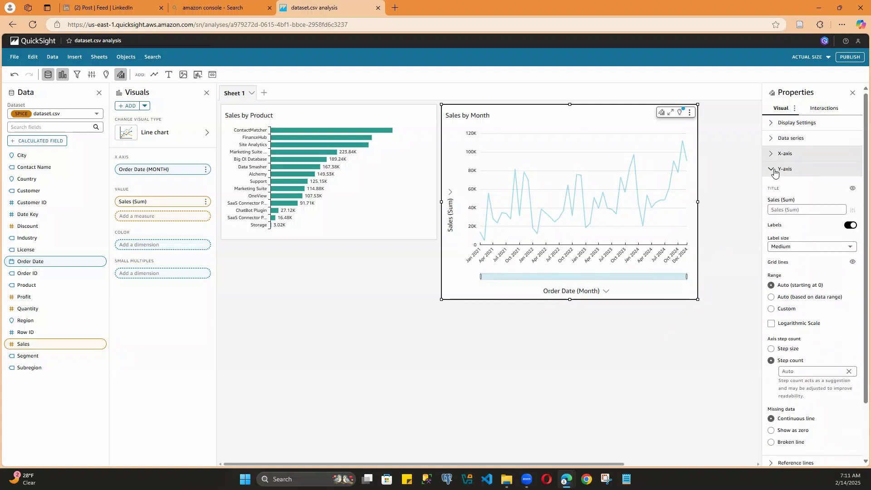
pyautogui.click(774, 154)
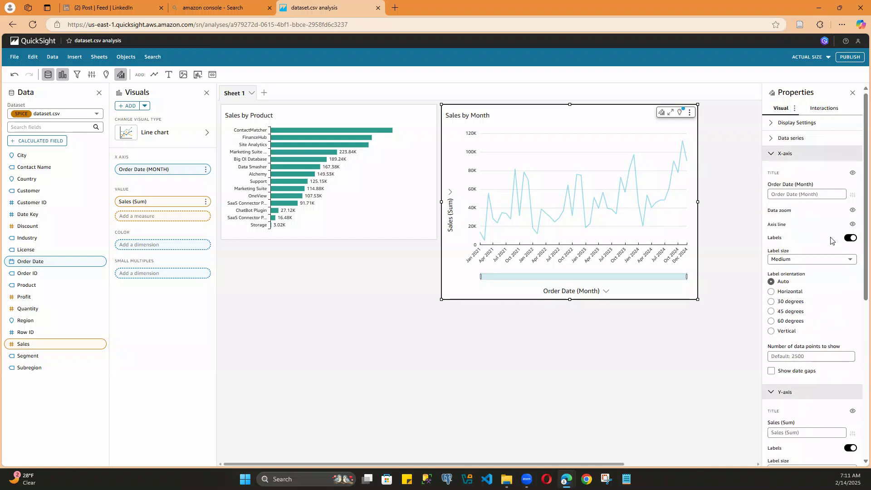
pyautogui.click(853, 174)
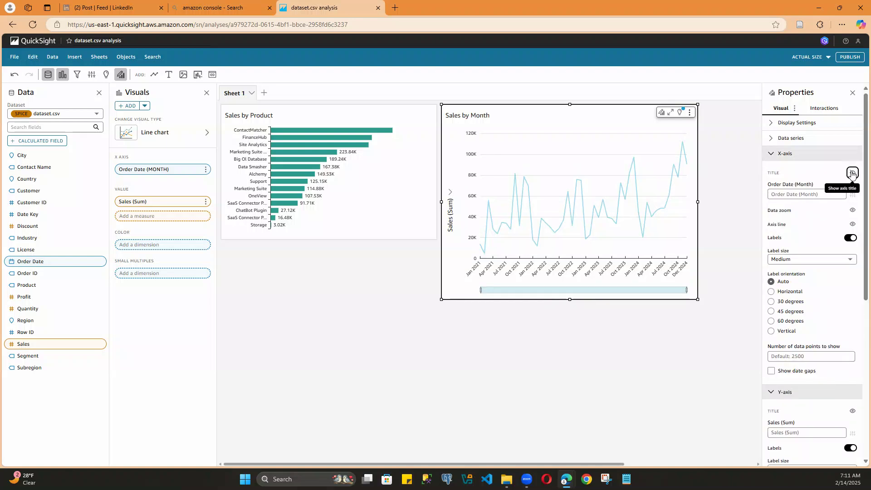
pyautogui.click(852, 211)
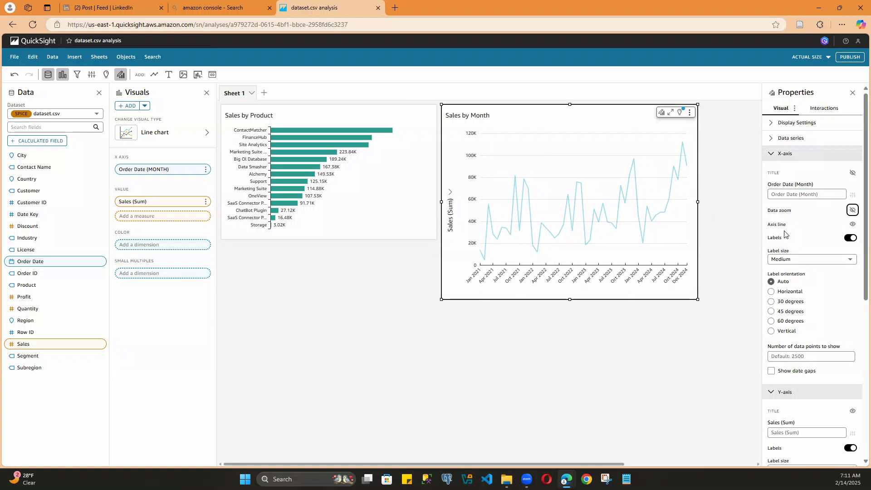
pyautogui.click(774, 153)
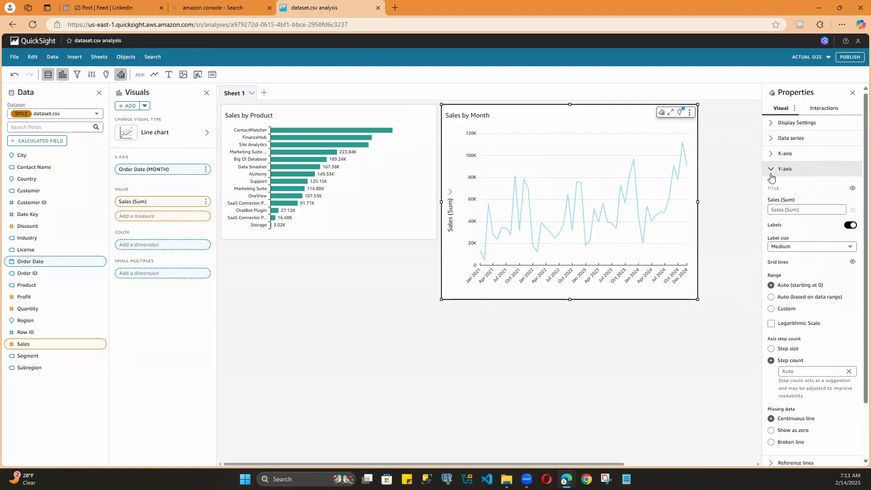
pyautogui.click(853, 189)
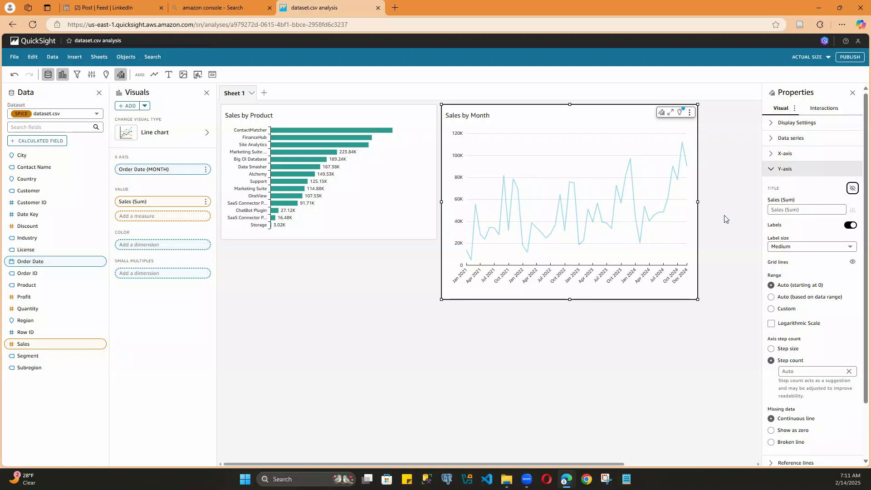
# Step: Widen the Sales by Month chart to the right by about one sixth, keeping its height
pyautogui.moveTo(699, 297); pyautogui.dragTo(718, 300)
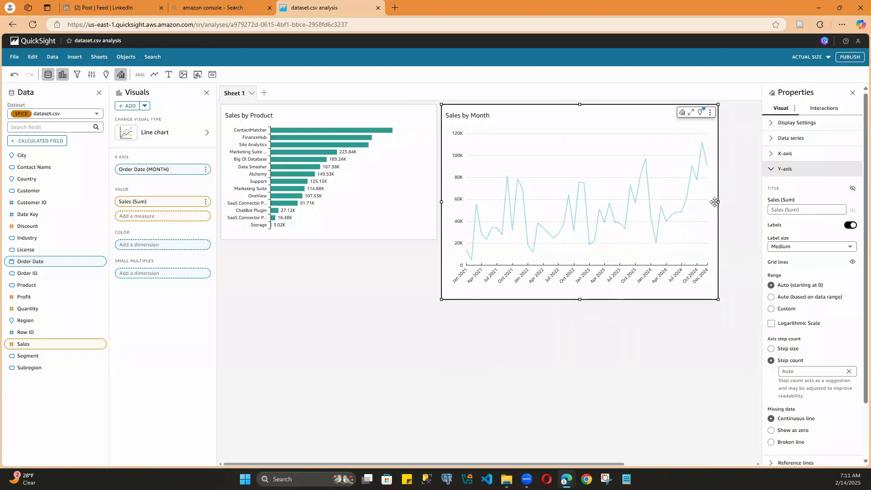
pyautogui.moveTo(719, 201); pyautogui.dragTo(738, 202)
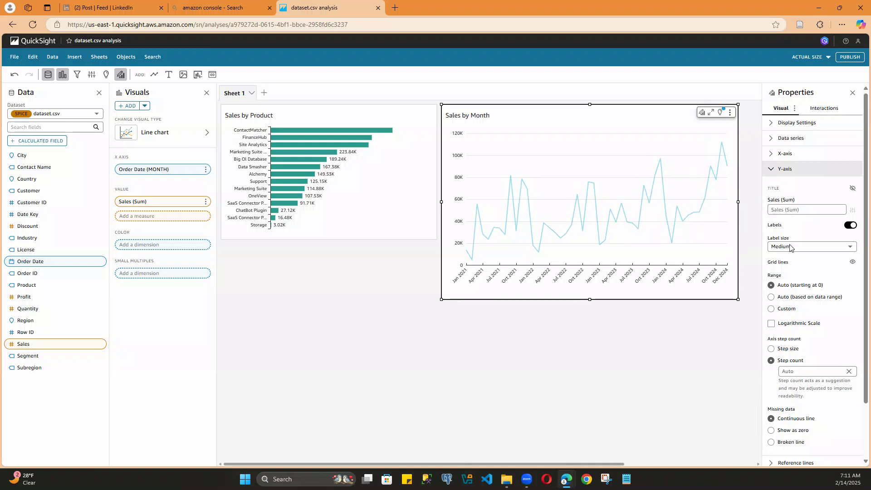
# Step: Try showing data labels on the Sales by Month line chart
pyautogui.click(772, 172)
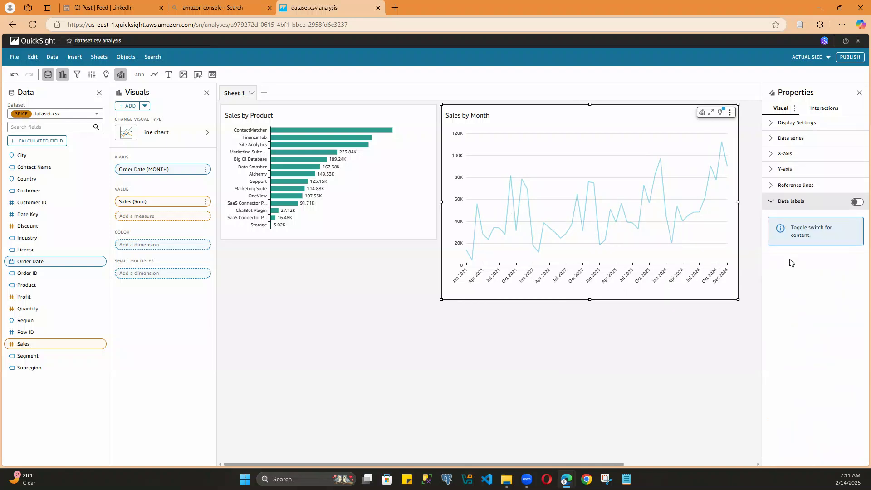
pyautogui.click(855, 202)
pyautogui.click(857, 203)
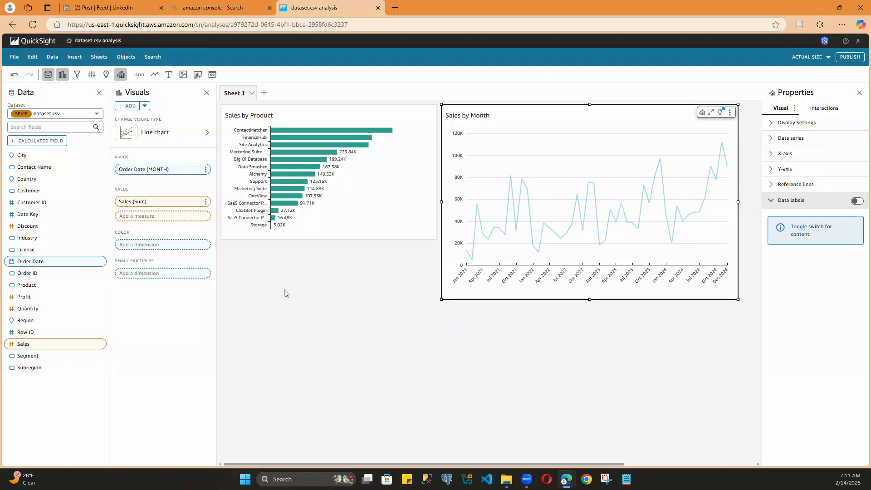
# Step: Add a forecast with the default settings to the Sales by Month line chart
pyautogui.click(731, 113)
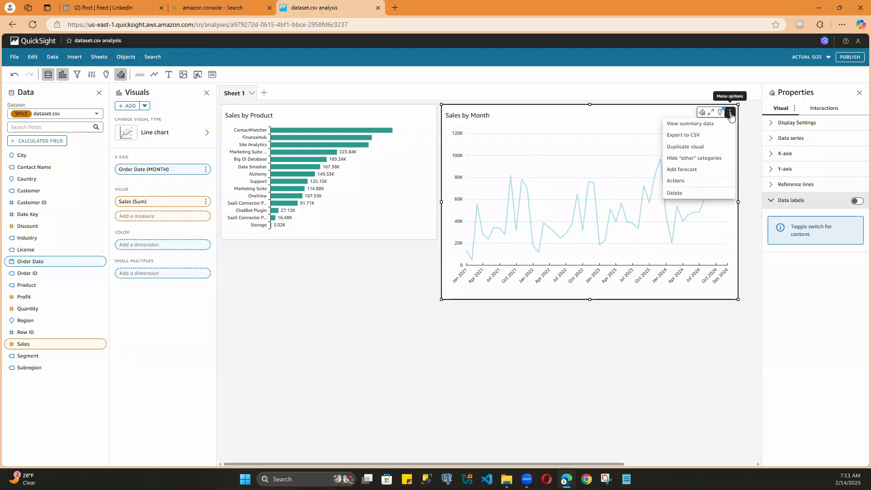
pyautogui.click(677, 171)
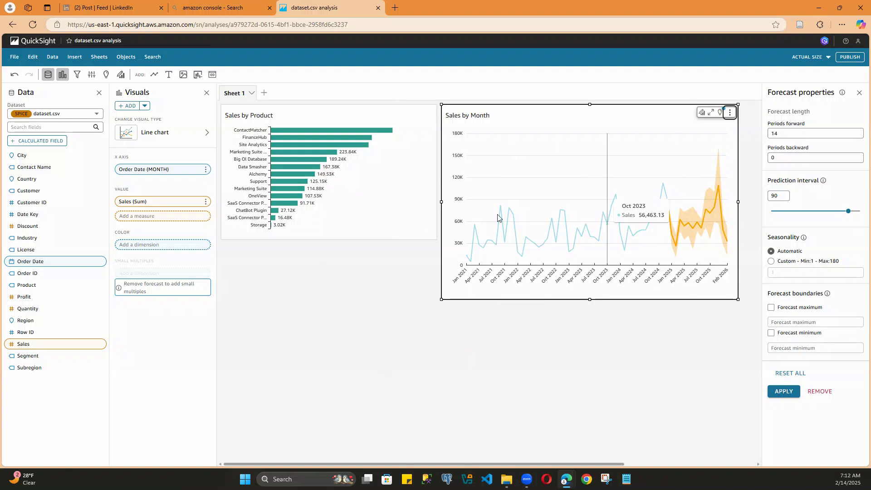
pyautogui.click(411, 314)
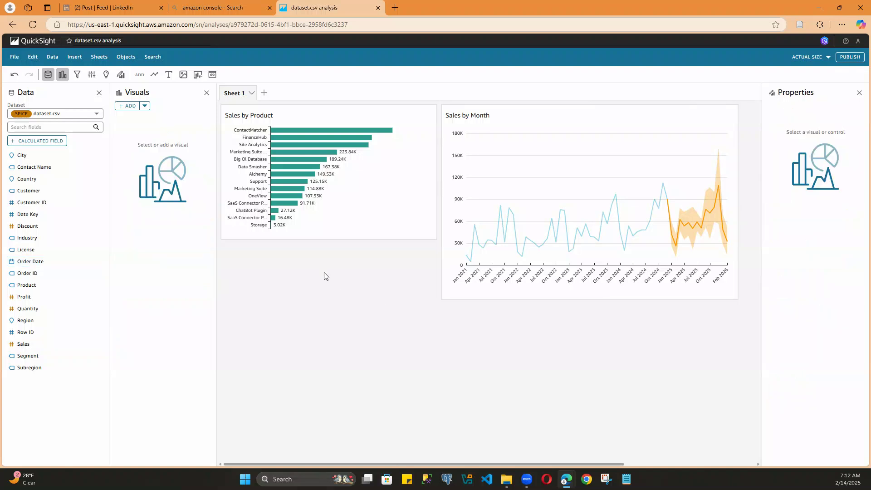
# Step: Add a donut chart grouped by Segment with the sum of Sales as its value
pyautogui.click(155, 75)
pyautogui.click(238, 95)
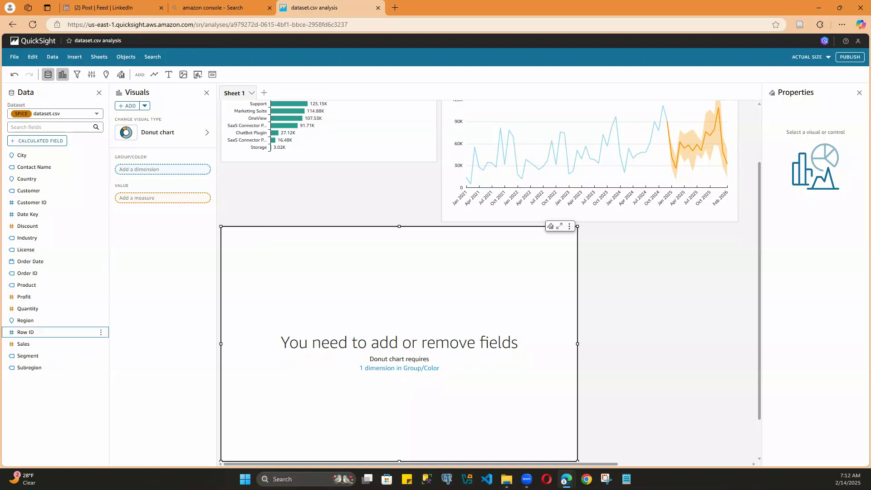
pyautogui.moveTo(29, 354); pyautogui.dragTo(144, 171)
pyautogui.moveTo(28, 356); pyautogui.dragTo(154, 208)
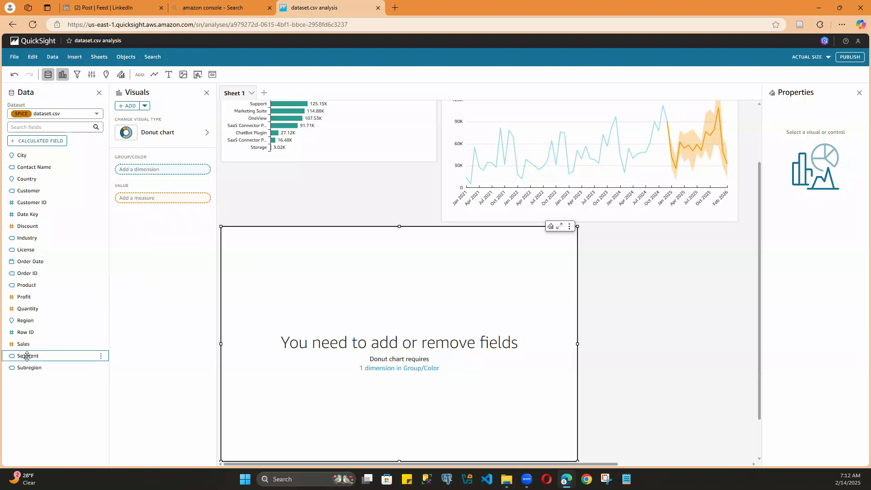
pyautogui.moveTo(24, 354); pyautogui.dragTo(143, 178)
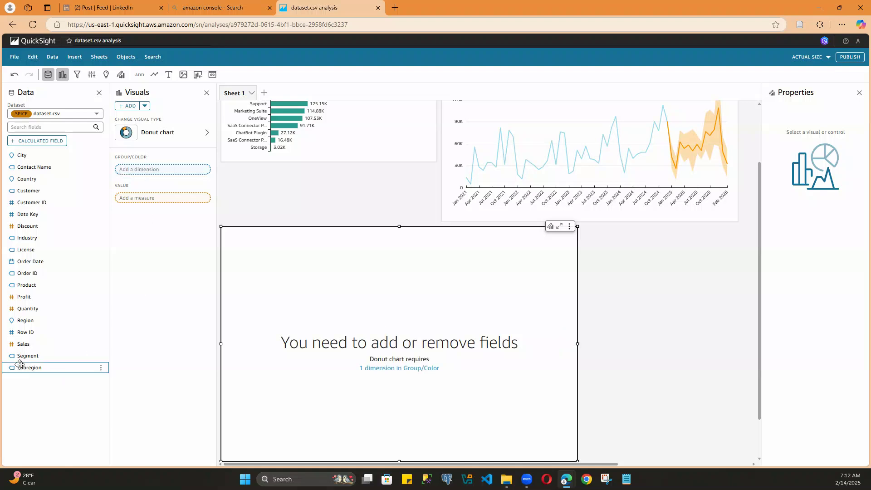
pyautogui.moveTo(23, 344); pyautogui.dragTo(154, 199)
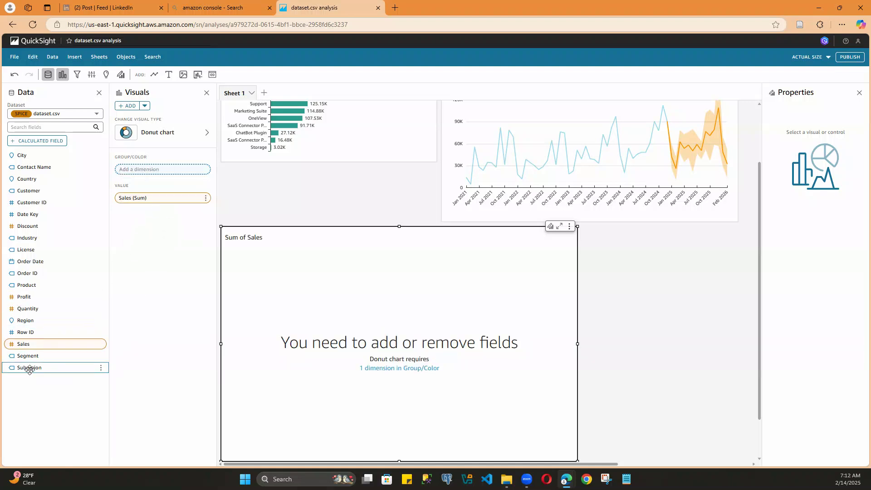
pyautogui.moveTo(34, 353); pyautogui.dragTo(150, 176)
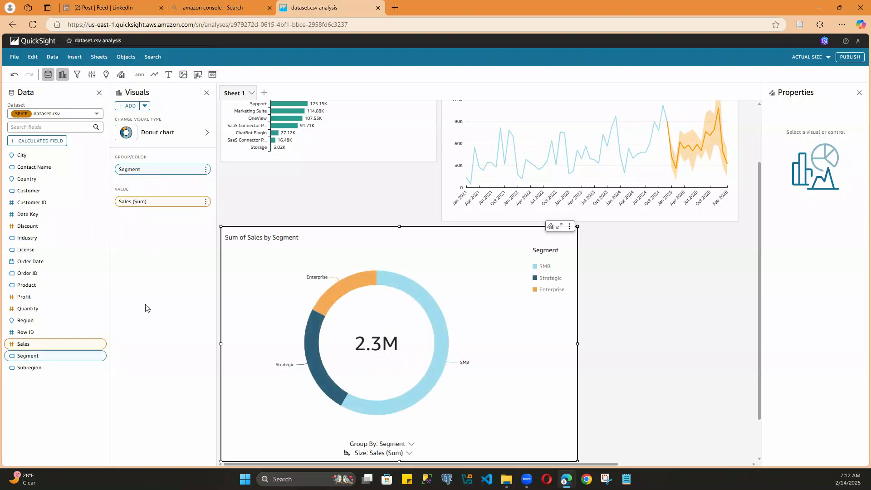
# Step: Shrink the Sum of Sales by Segment donut chart to just over half its width and about five sixths of its height
pyautogui.moveTo(577, 226); pyautogui.dragTo(416, 267)
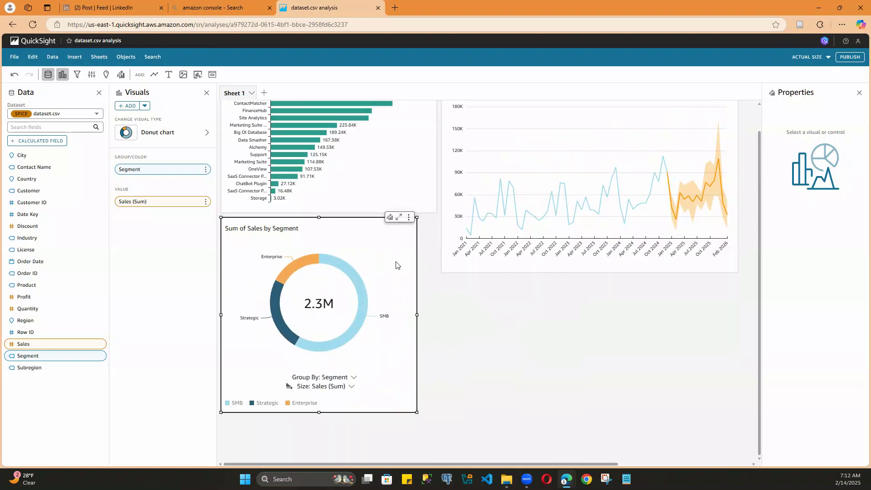
pyautogui.scroll(1, 525, 349)
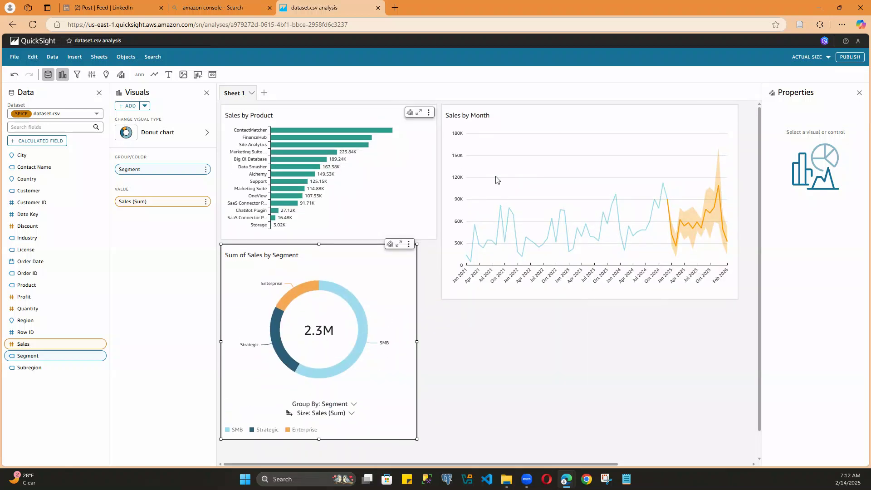
# Step: Publish the analysis with all sheets as a new dashboard named "test DAshboard", keeping the default publishing options
pyautogui.click(851, 57)
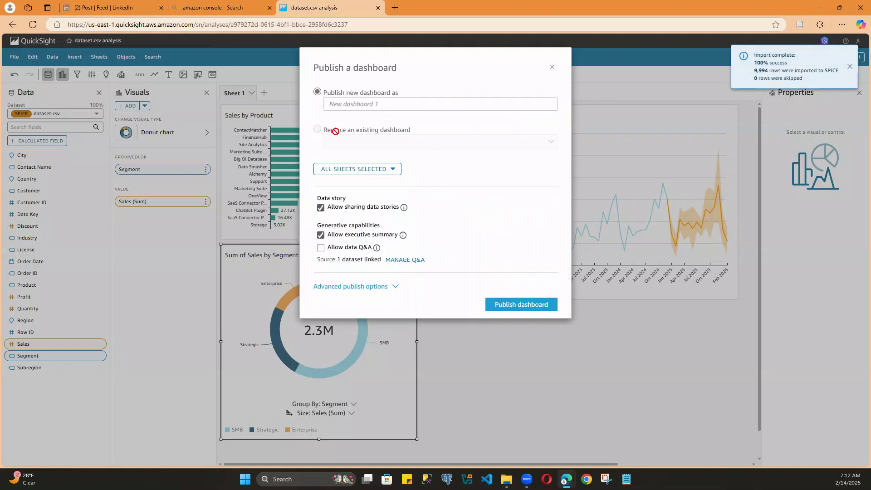
pyautogui.click(358, 103)
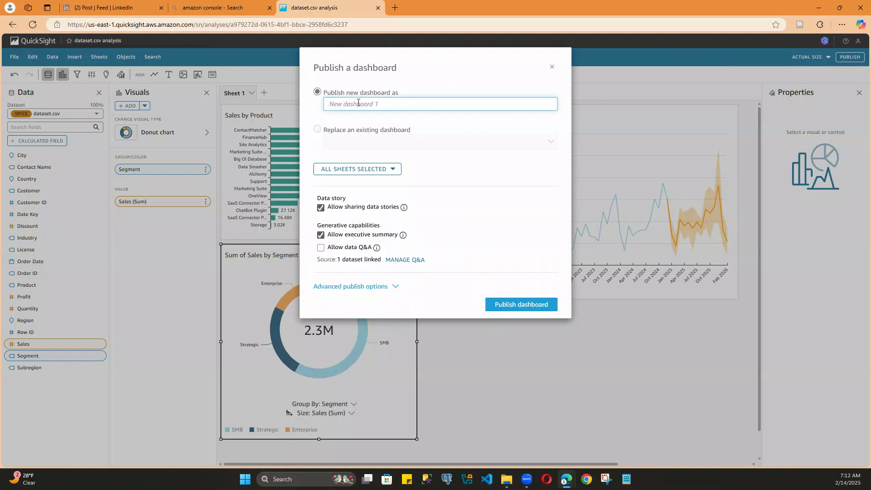
pyautogui.write('test DAshboard')
pyautogui.click(531, 304)
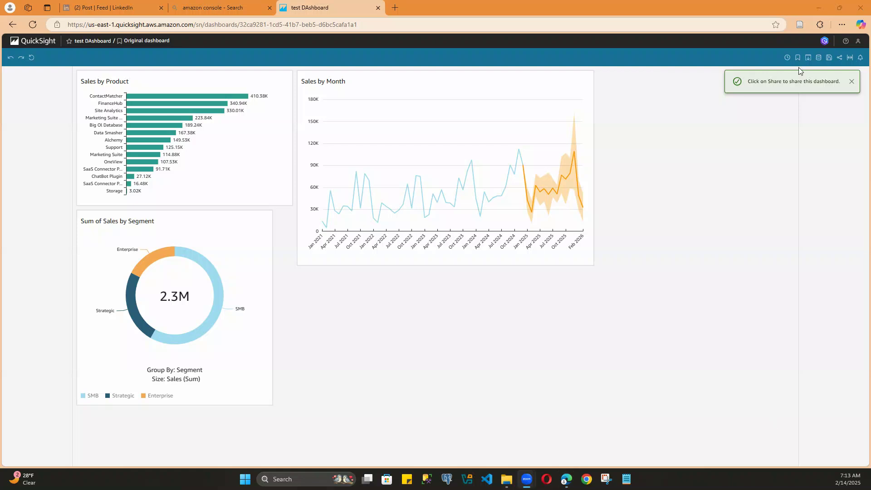
# Step: Examine the published dashboard's export, save-as-analysis and sharing options without applying any of them
pyautogui.click(808, 58)
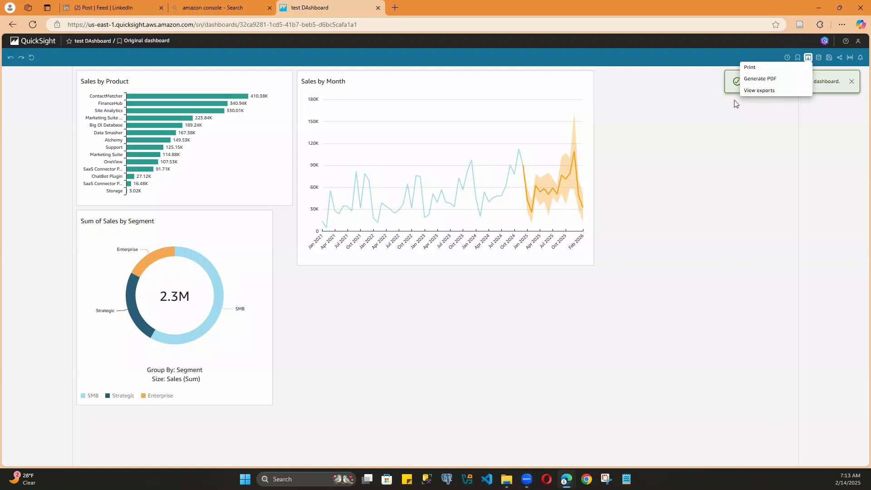
pyautogui.click(769, 149)
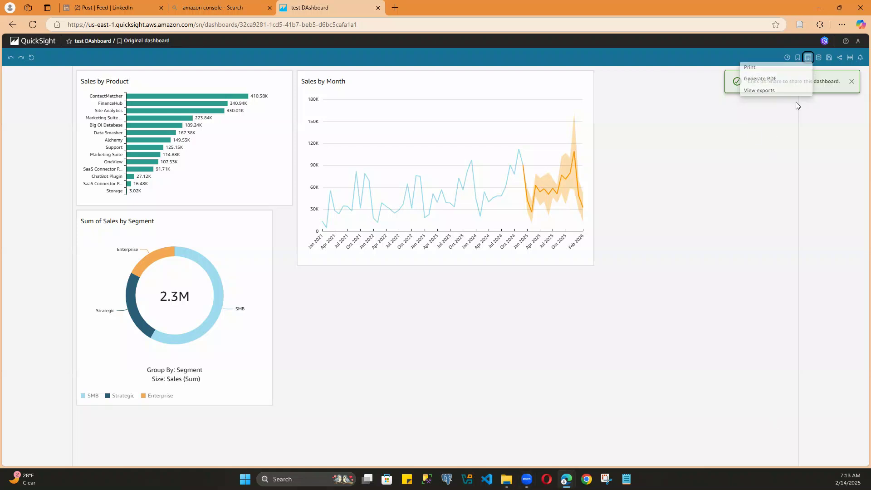
pyautogui.click(830, 62)
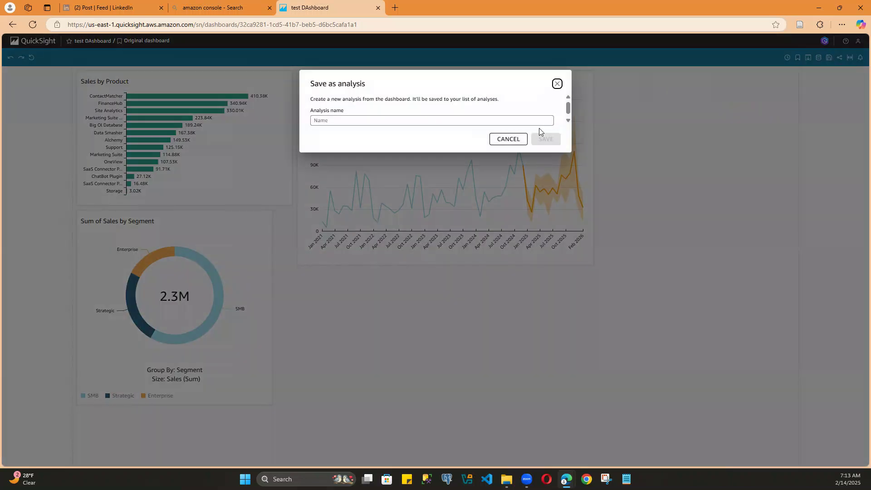
pyautogui.click(558, 84)
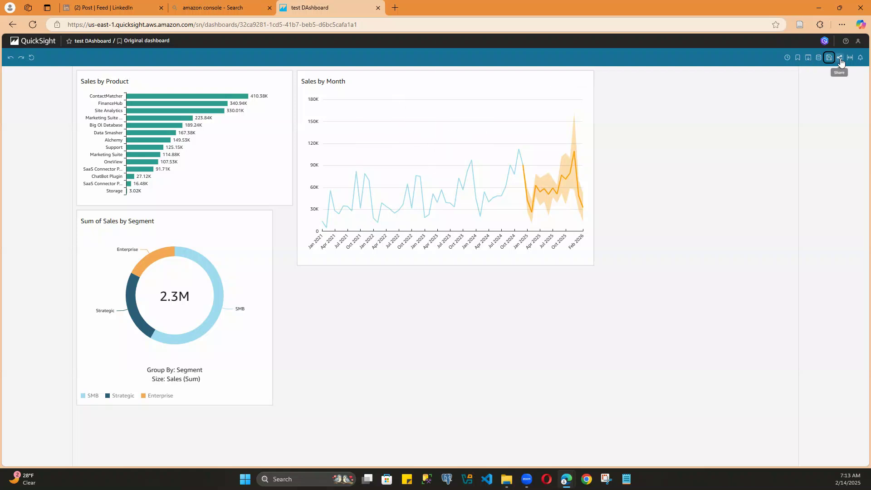
pyautogui.click(840, 59)
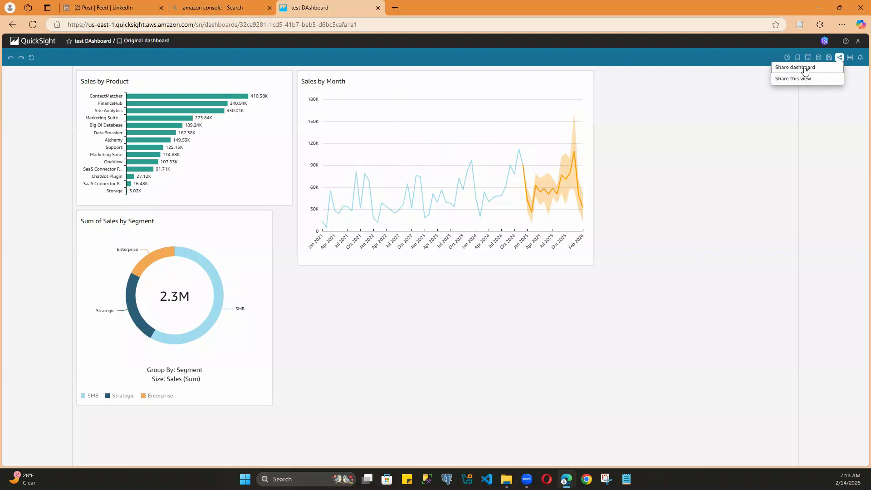
pyautogui.click(729, 122)
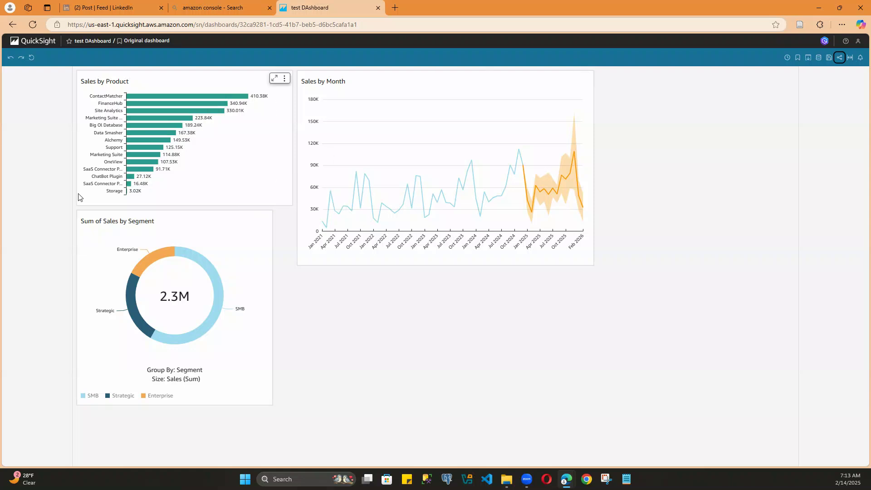
# Step: Leave the published dashboard for the QuickSight start page and display the list of dashboards
pyautogui.click(35, 41)
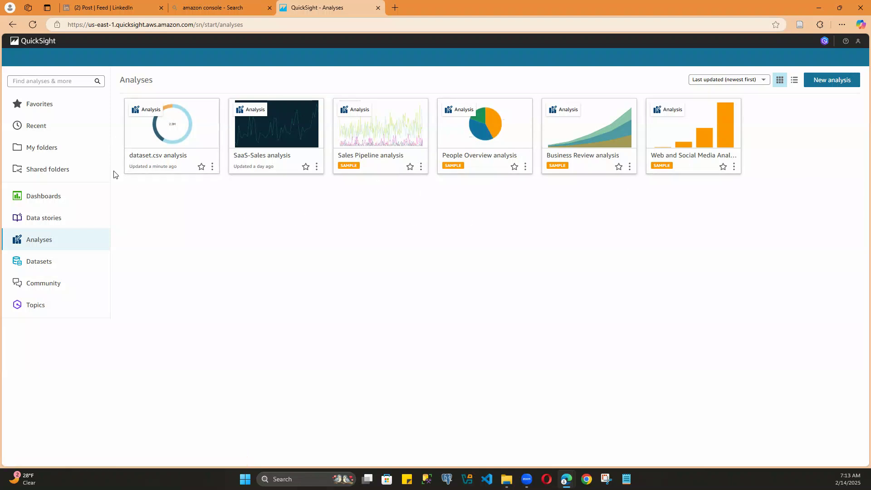
pyautogui.click(44, 198)
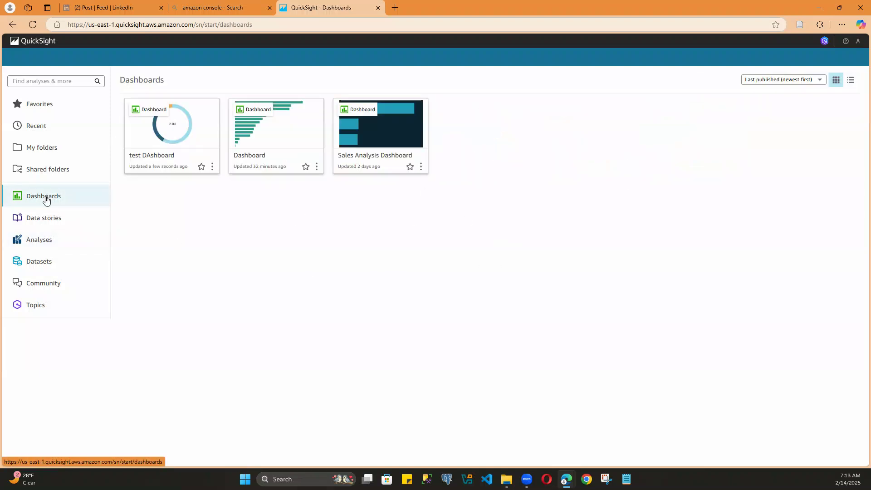